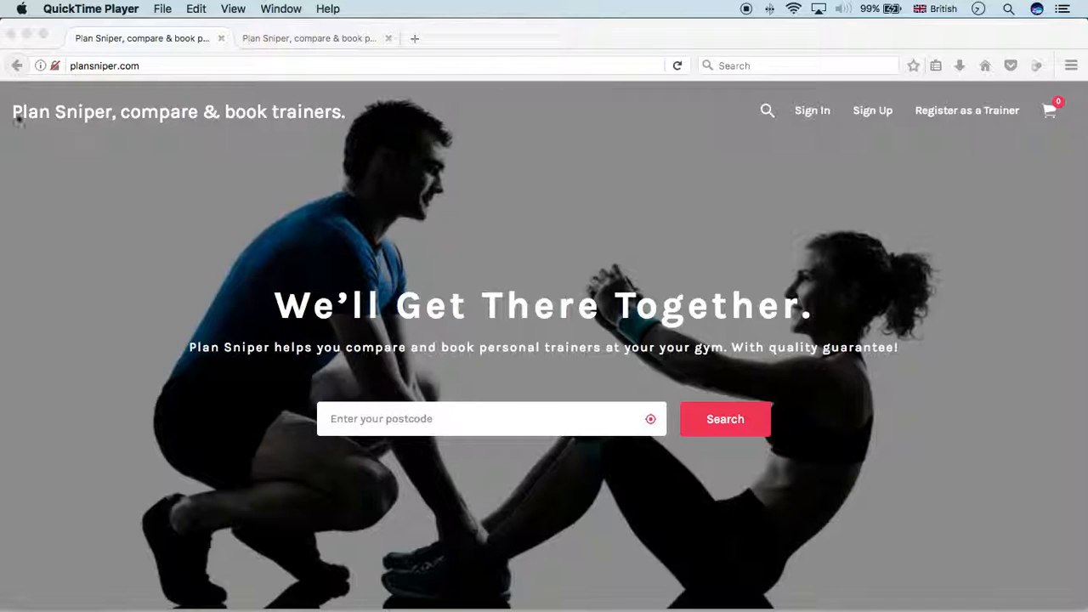
Sign in to Plan Sniper with the saved trainer login
left_click(806, 115)
left_click(805, 115)
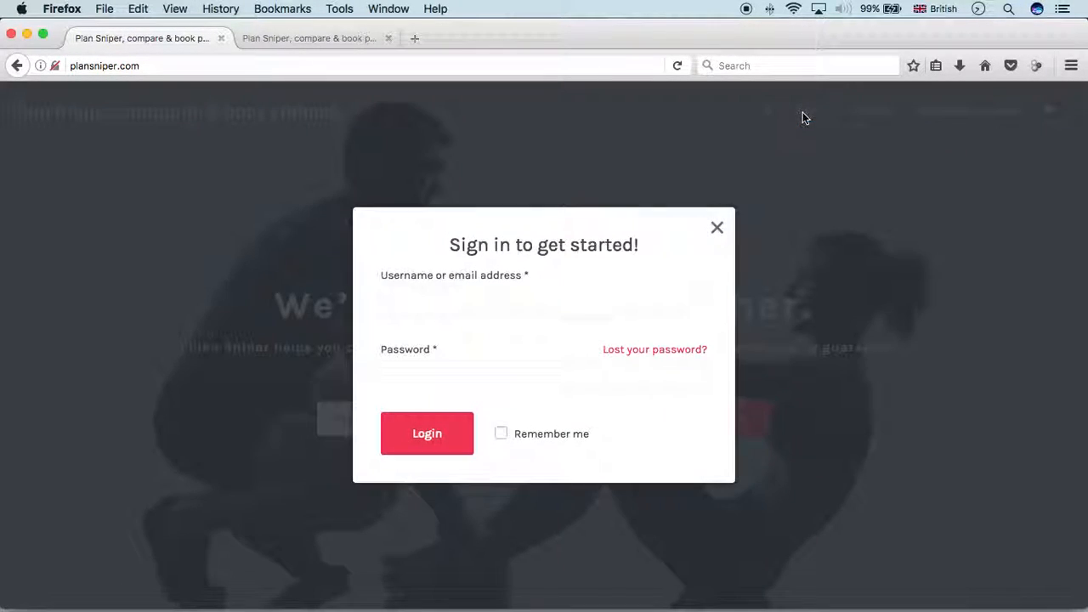
left_click(524, 302)
type("r")
left_click(513, 354)
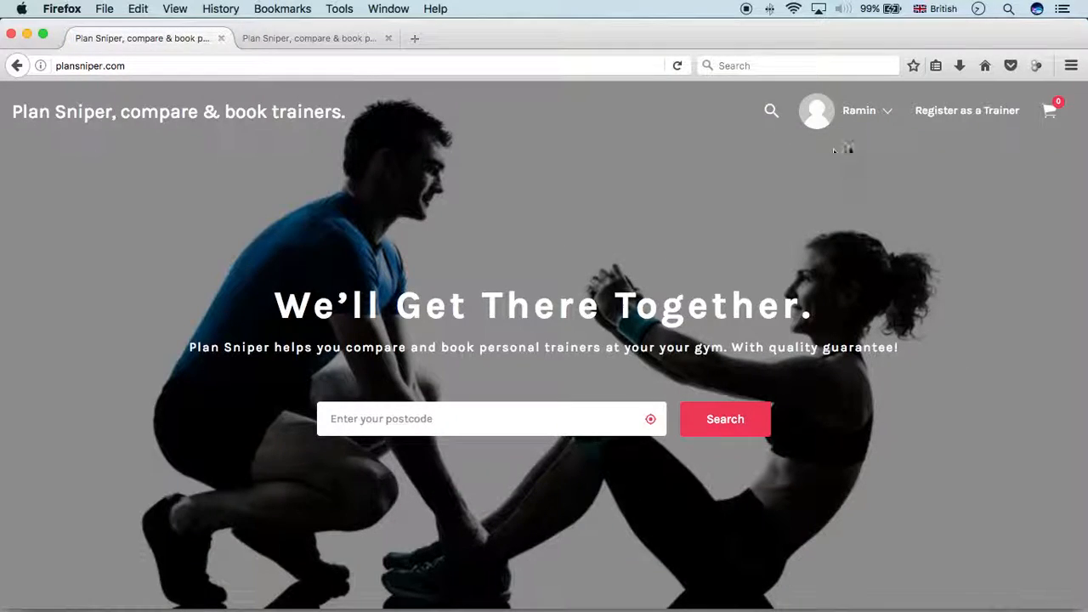
Go from the account page to the Vendor Dashboard
mouse_move(873, 113)
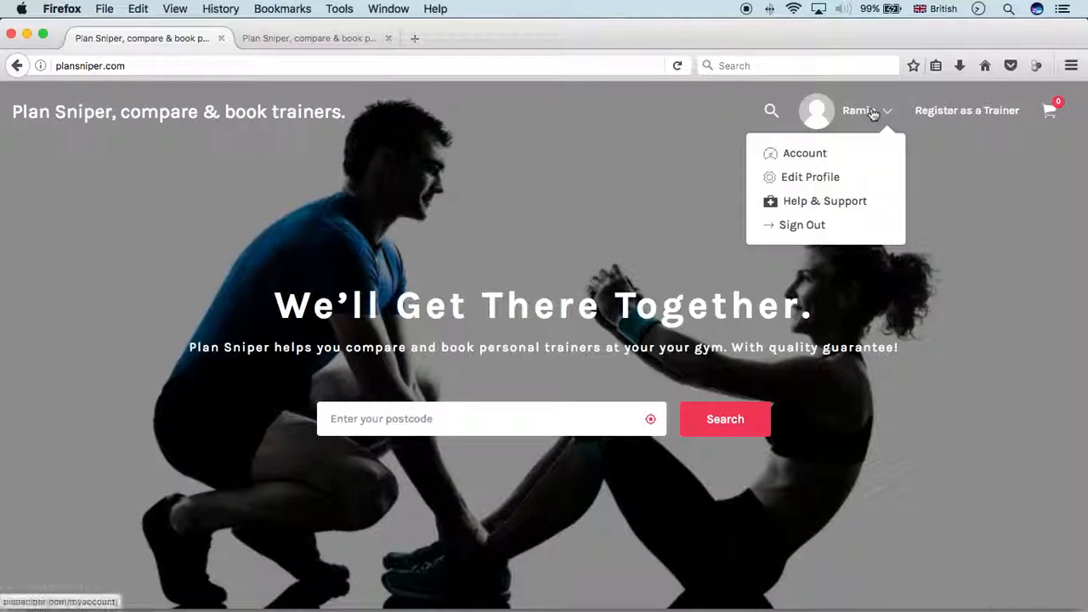
left_click(816, 159)
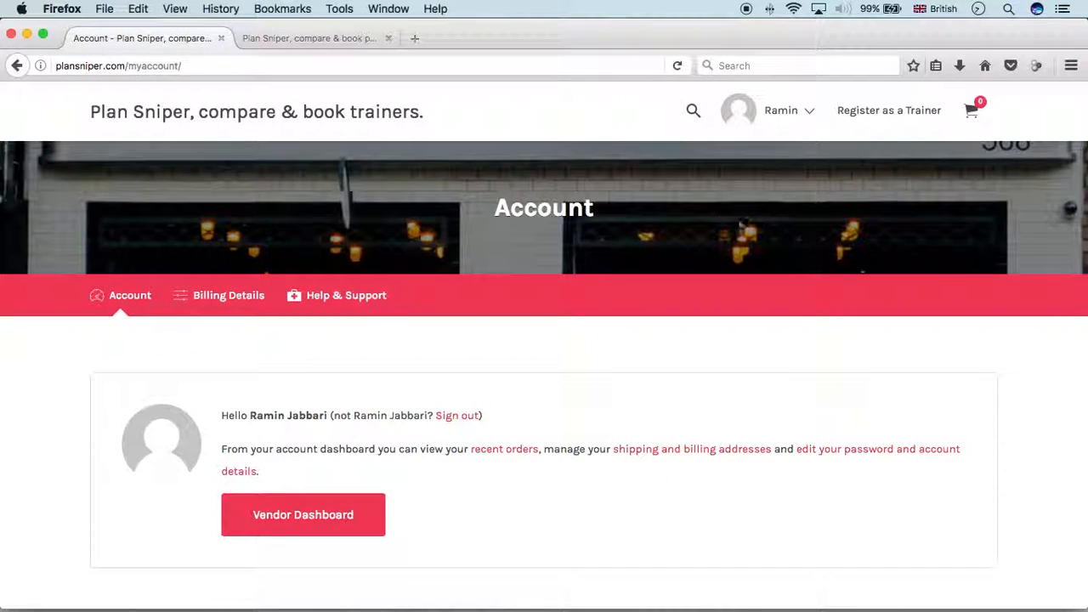
left_click(325, 516)
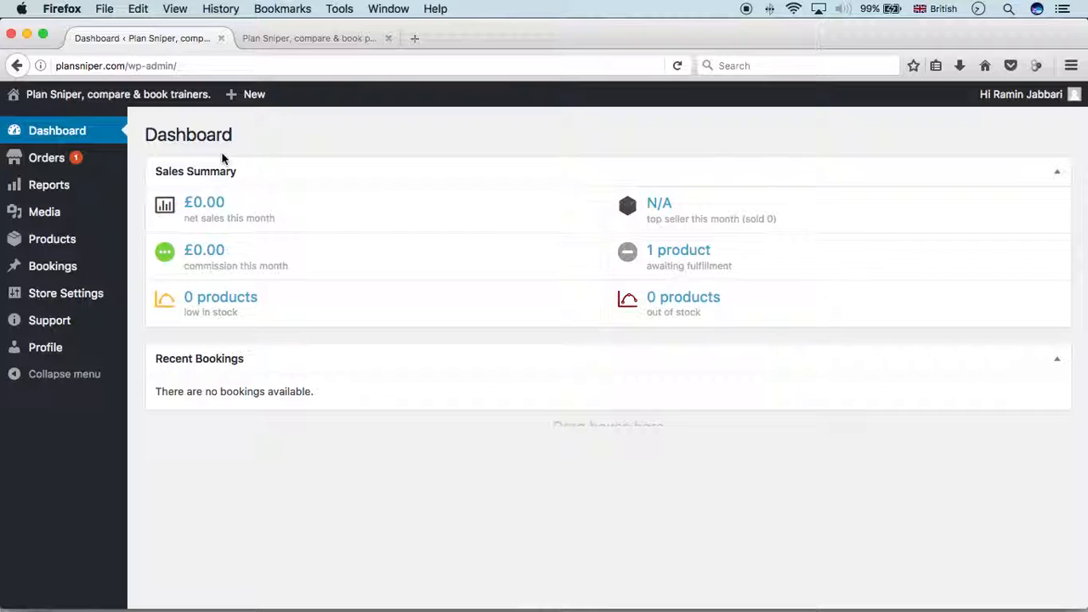
Go via Orders to the Products list and select the £20.00 trainer product
left_click(26, 160)
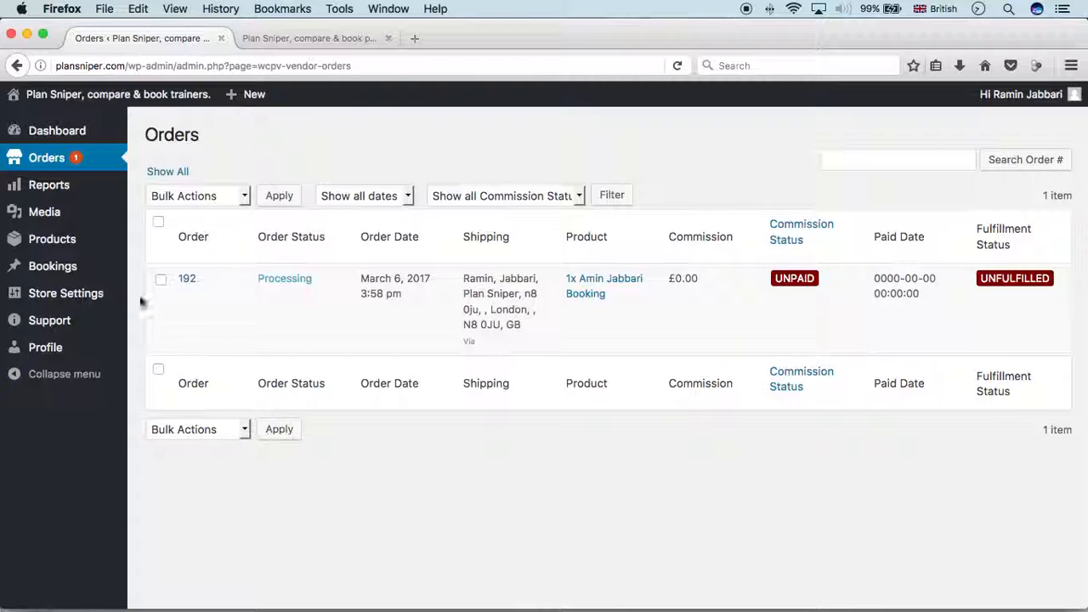
left_click(38, 244)
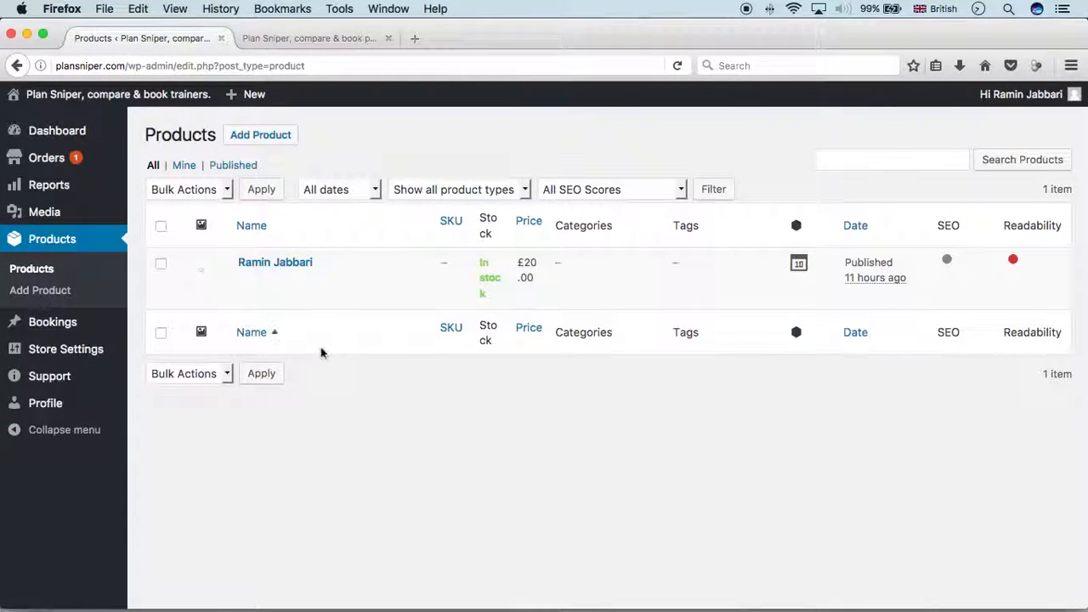
mouse_move(304, 279)
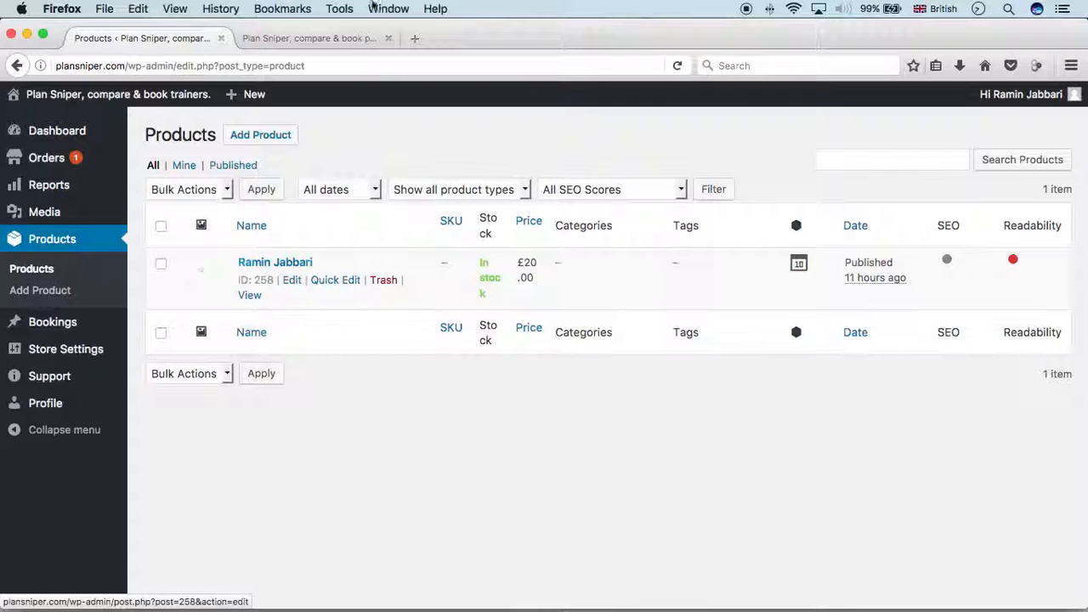
left_click(330, 38)
mouse_move(889, 123)
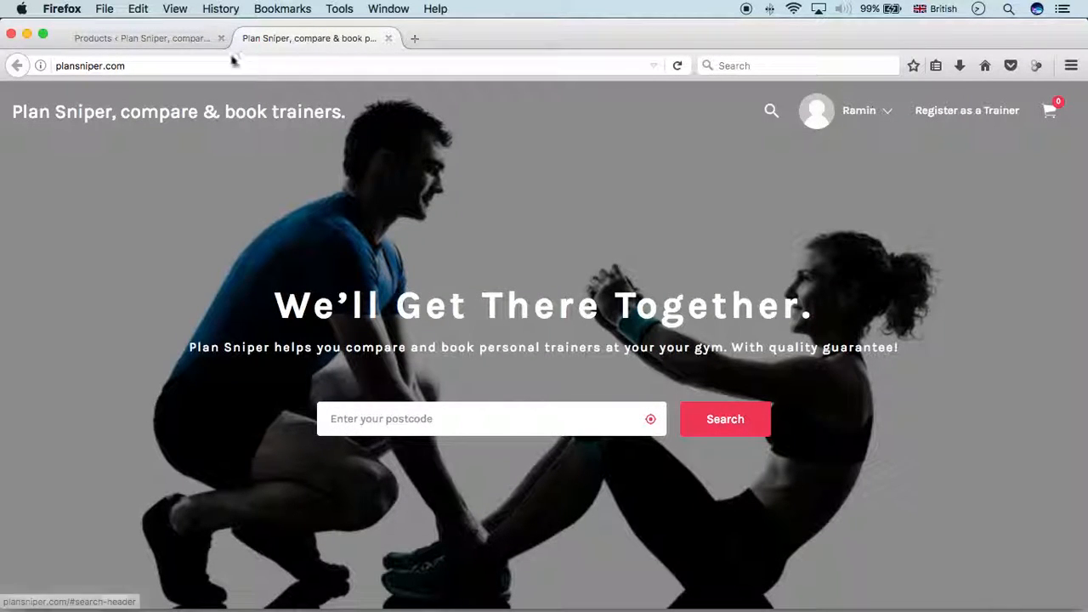
left_click(167, 38)
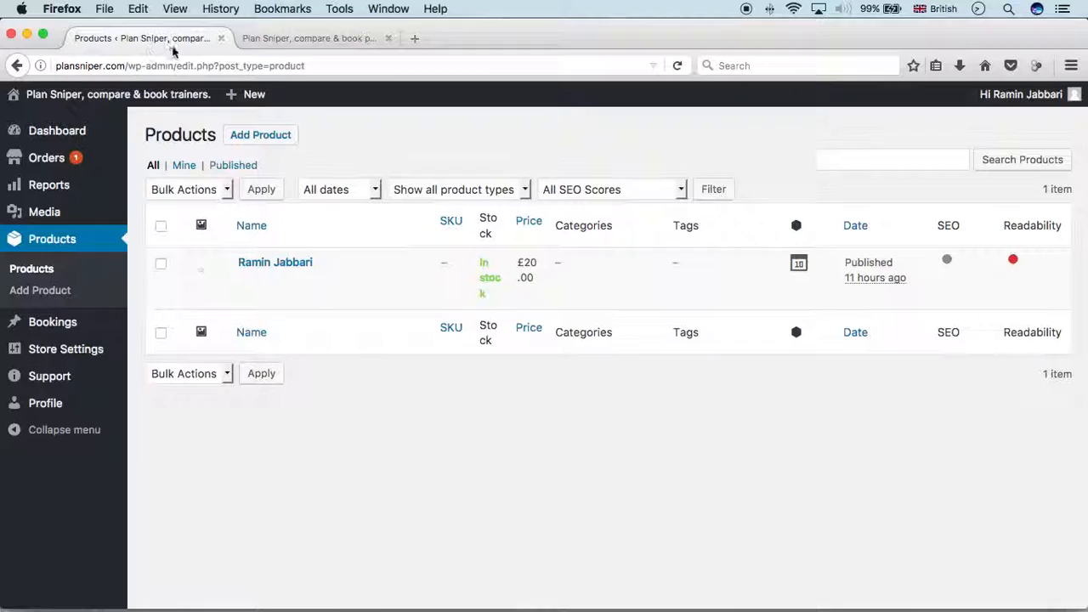
left_click(289, 265)
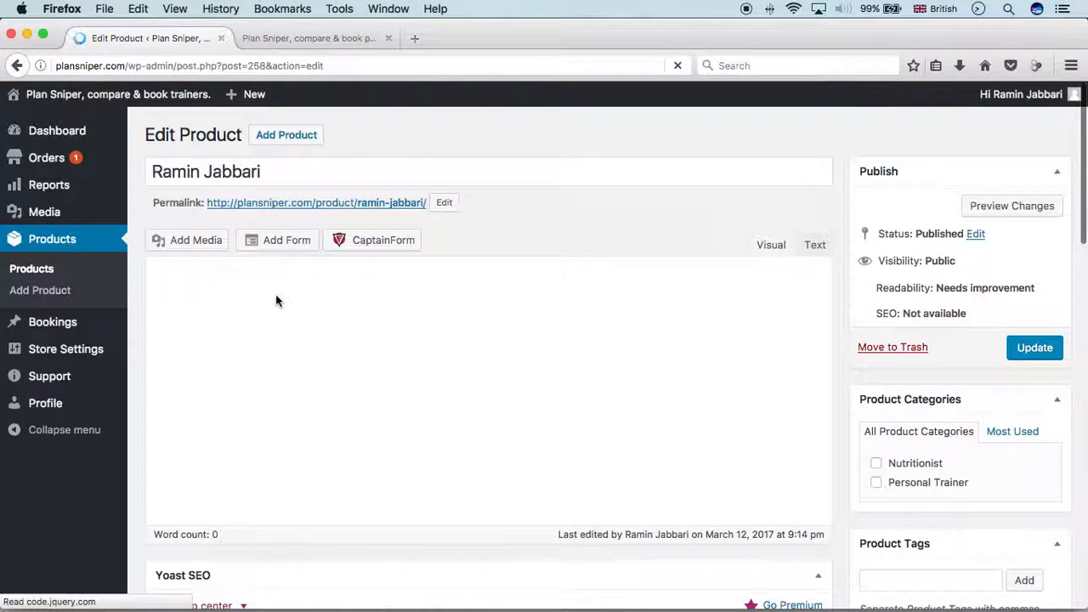
Keep the product type in Product Data as Bookable product
scroll(301, 278, "down", 8)
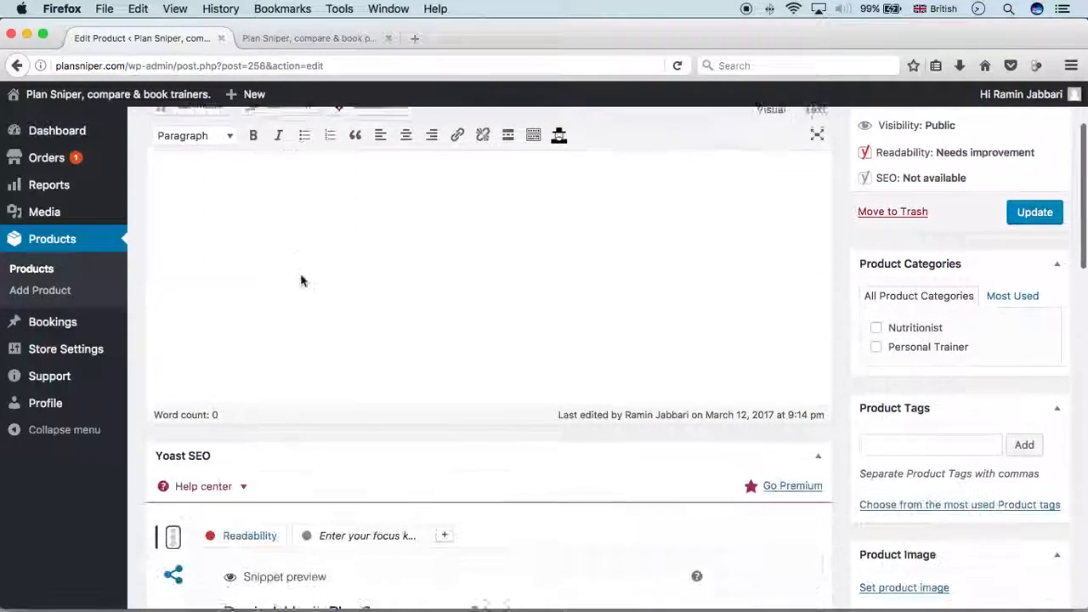
scroll(301, 276, "down", 14)
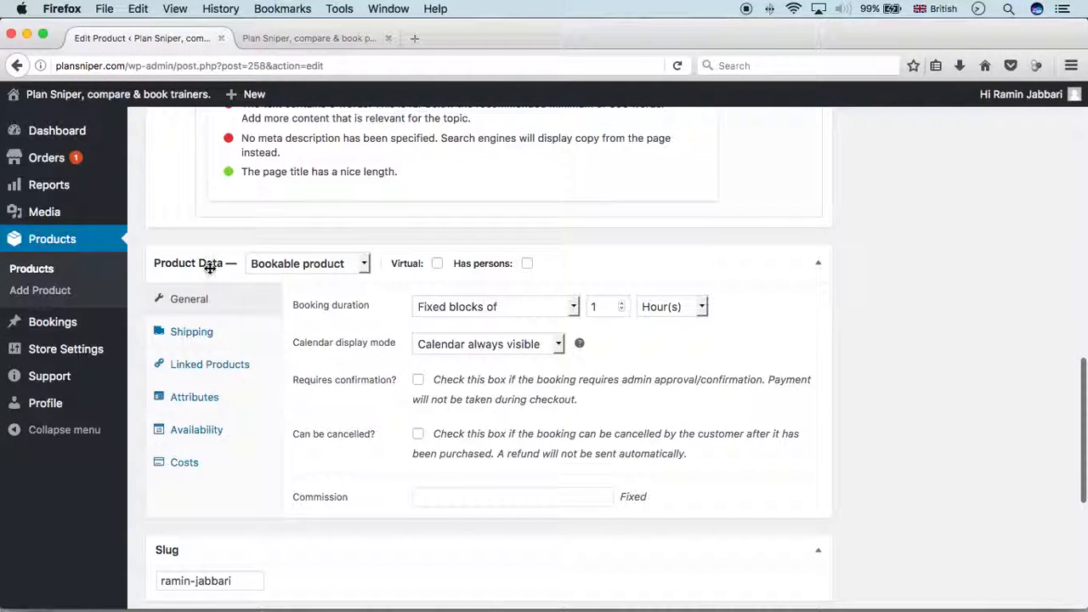
left_click(338, 270)
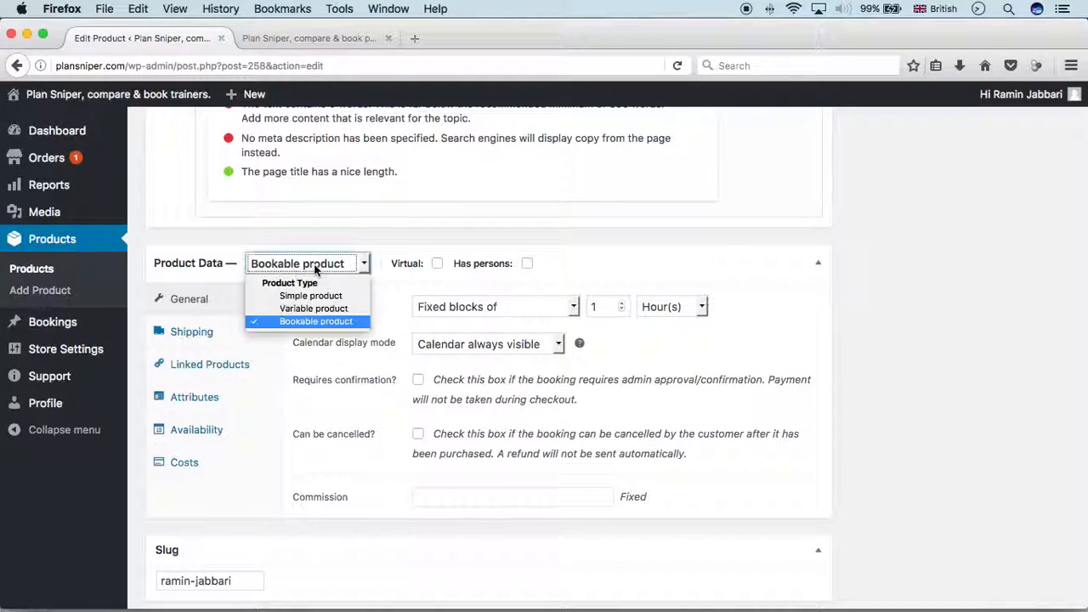
left_click(302, 321)
left_click(351, 319)
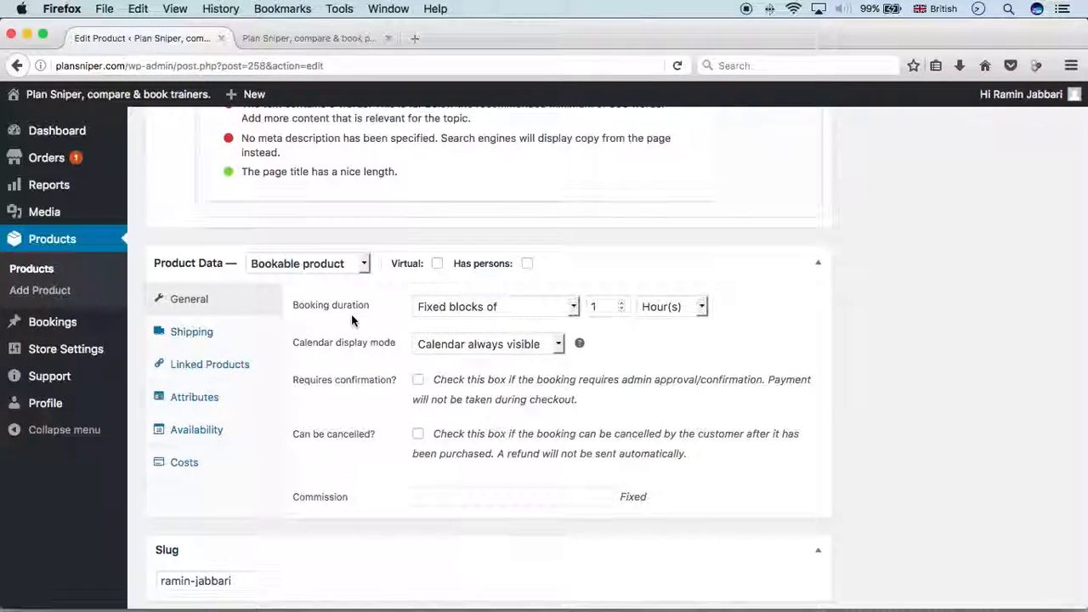
scroll(351, 315, "up", 1)
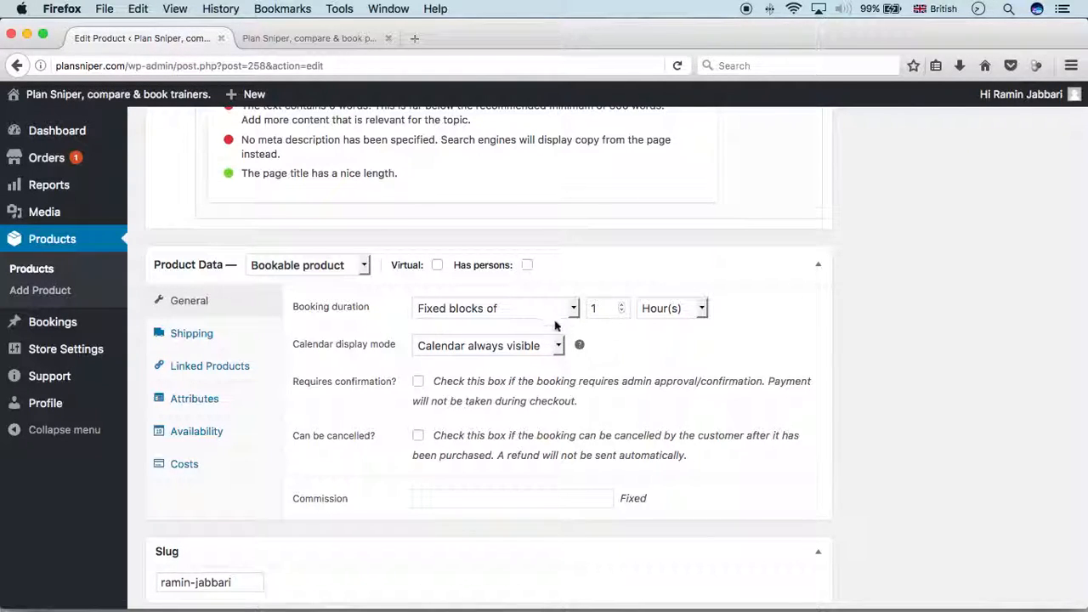
Set fixed 1-hour booking blocks with the calendar always visible
left_click(622, 305)
scroll(623, 314, "down", 1)
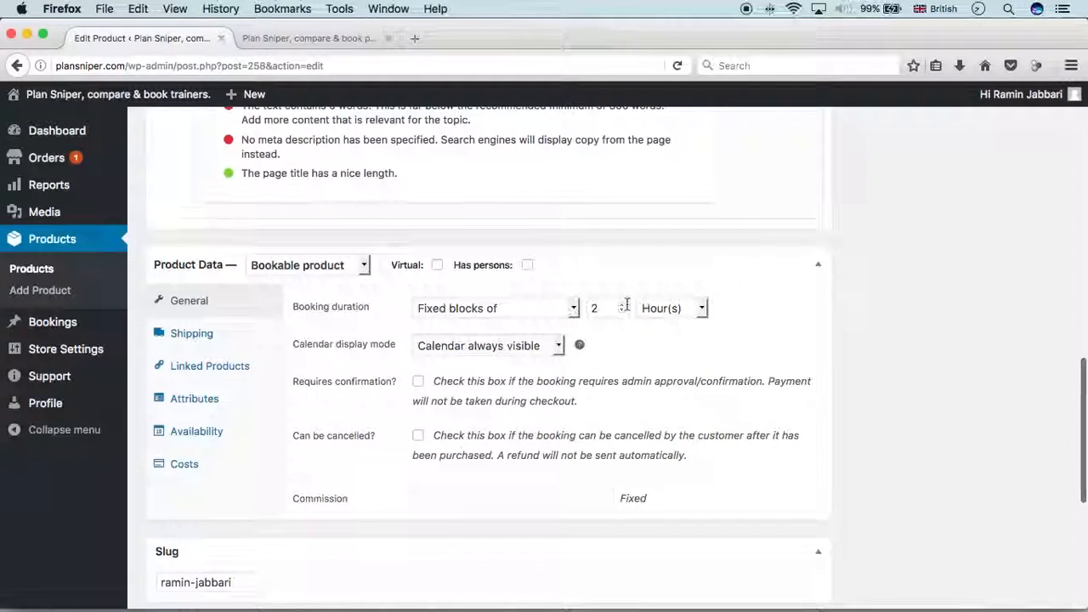
left_click(624, 312)
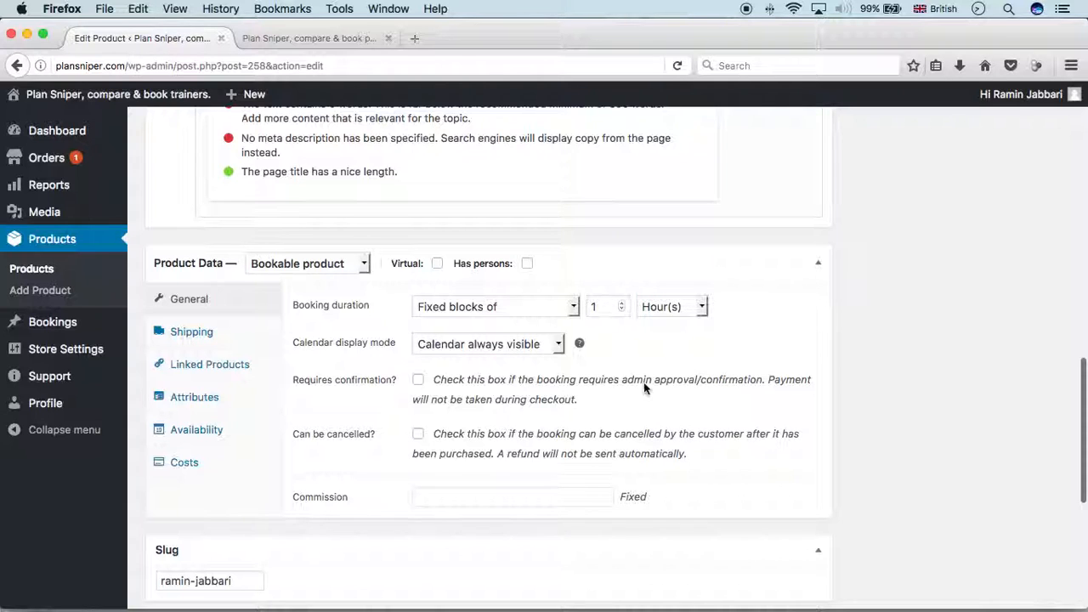
scroll(586, 357, "down", 2)
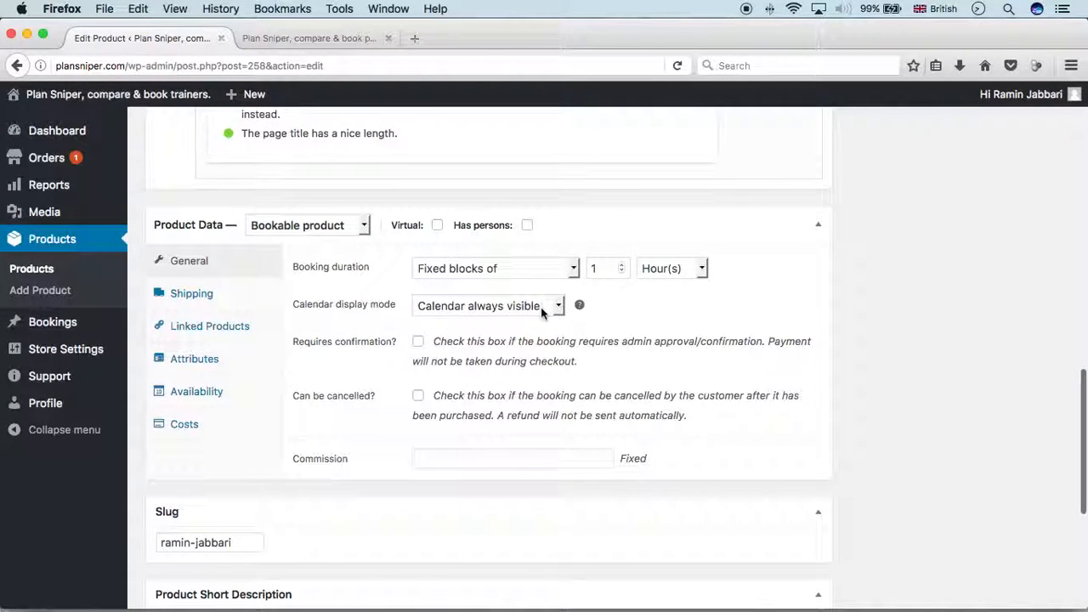
left_click(501, 312)
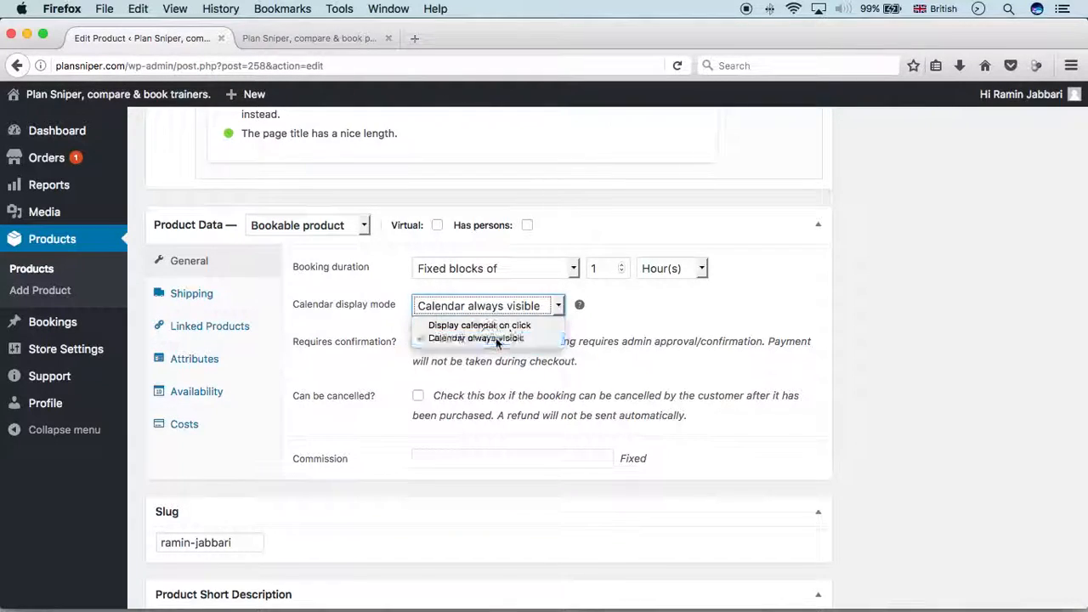
left_click(496, 338)
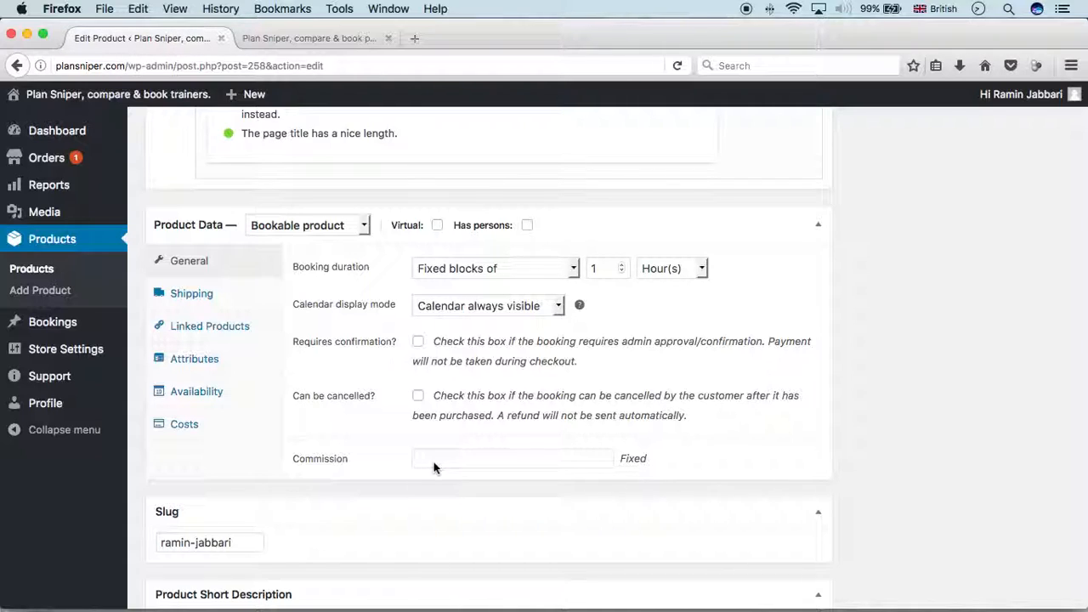
Show the Availability settings and keep all dates not-available by default
left_click(212, 400)
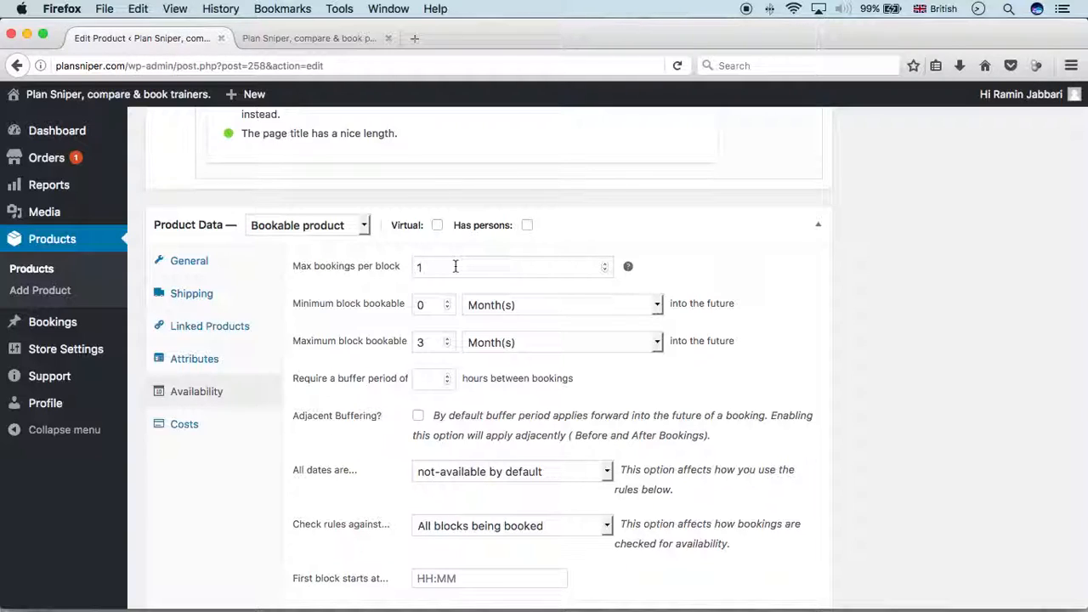
scroll(455, 266, "up", 1)
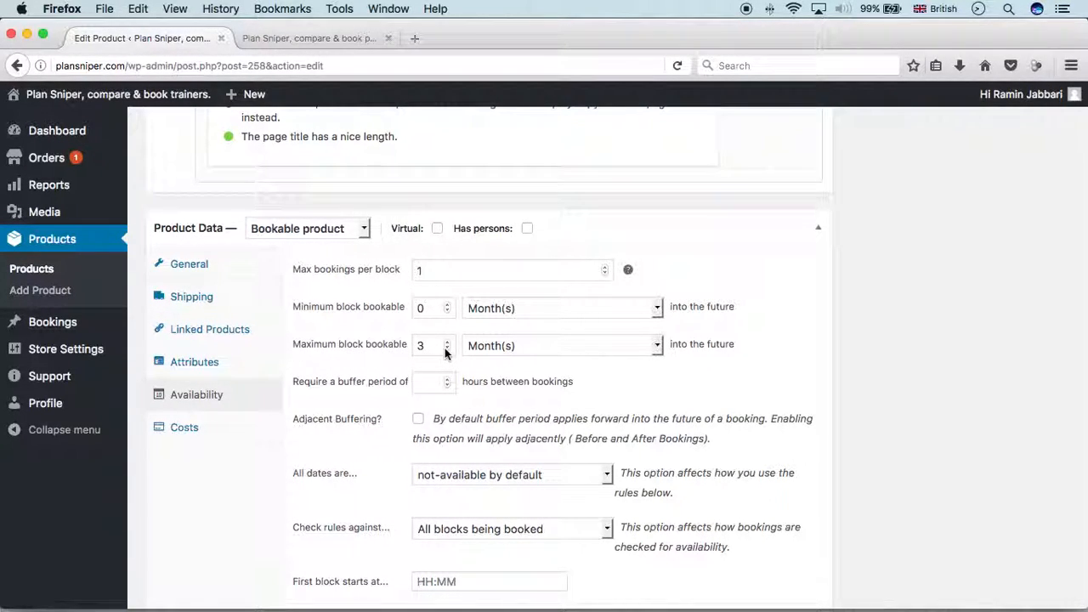
scroll(444, 348, "down", 1)
scroll(444, 350, "down", 2)
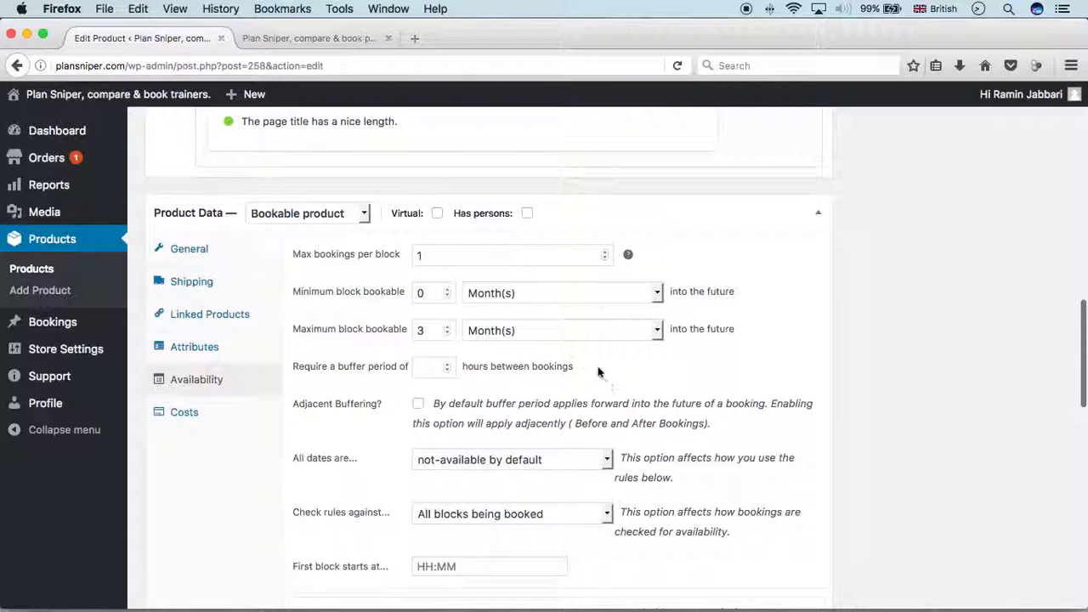
scroll(529, 367, "down", 5)
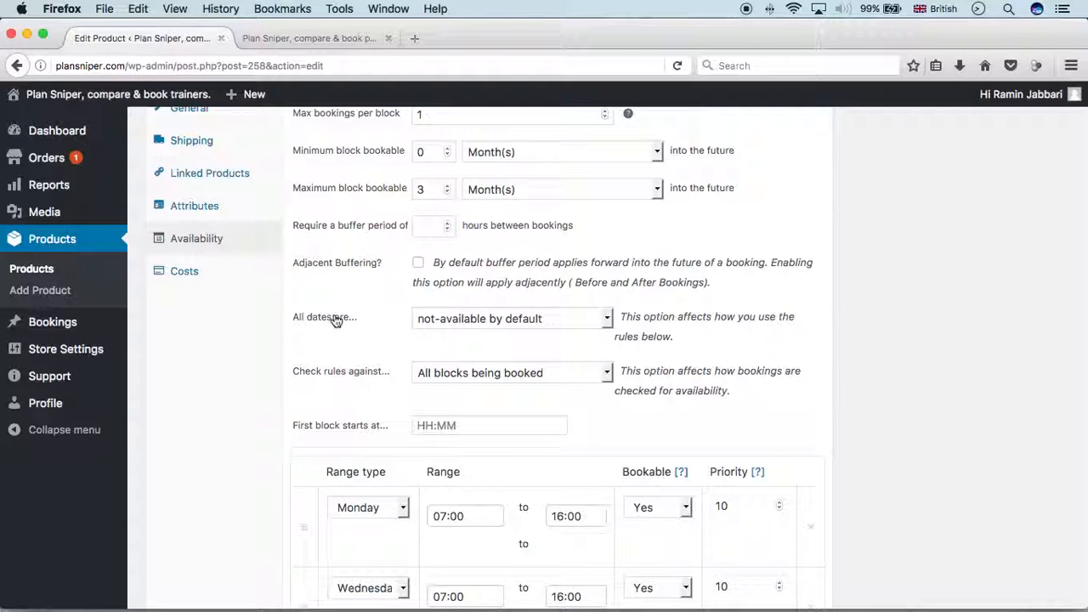
left_click(453, 322)
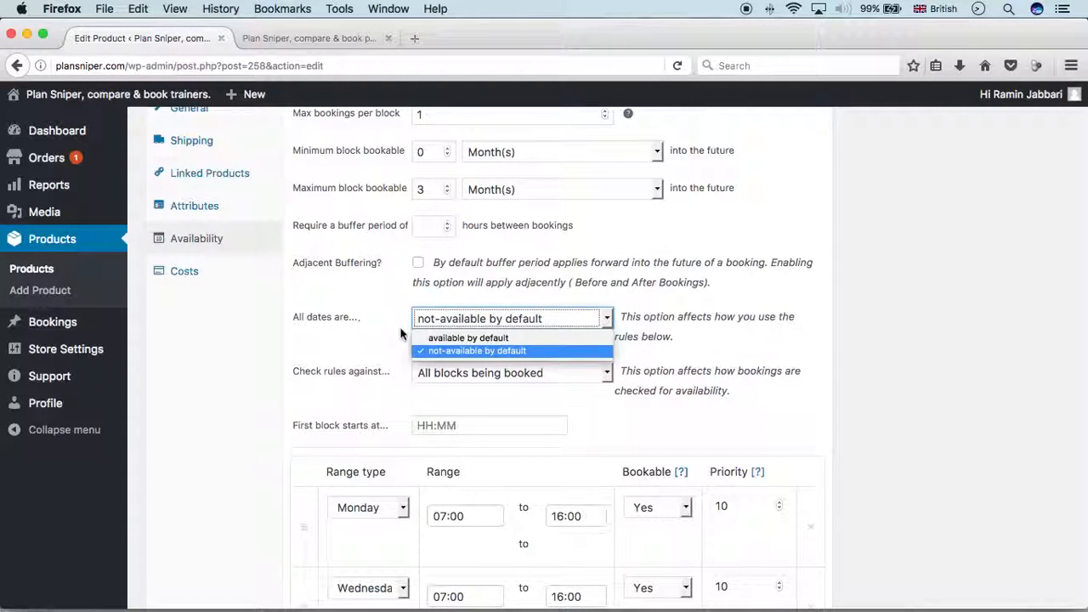
left_click(468, 350)
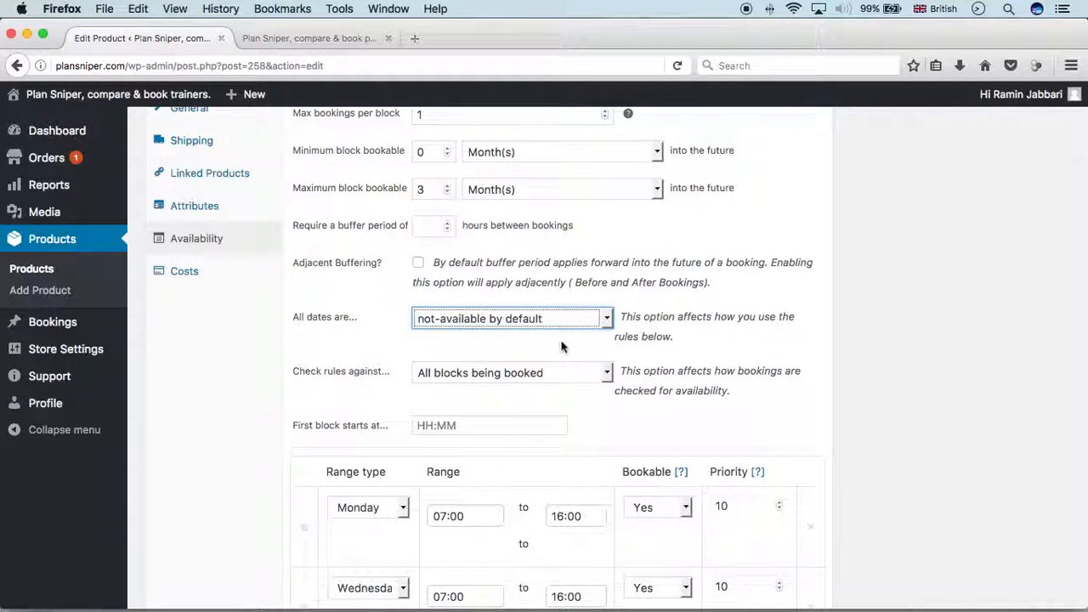
scroll(828, 357, "down", 2)
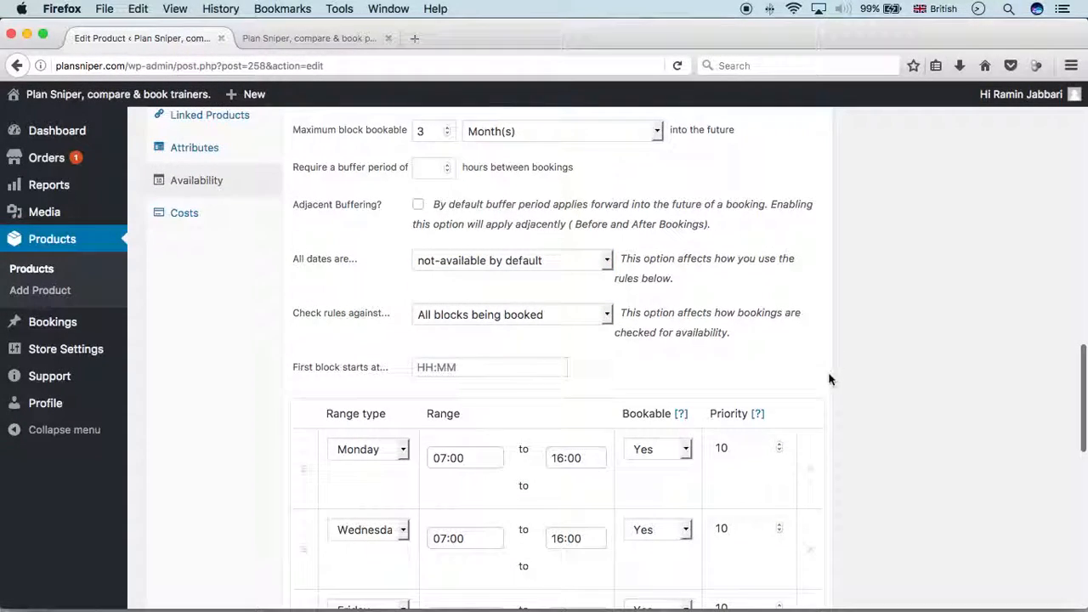
Delete the existing Monday, Wednesday, Friday and date-range availability rules
left_click(811, 473)
left_click(812, 489)
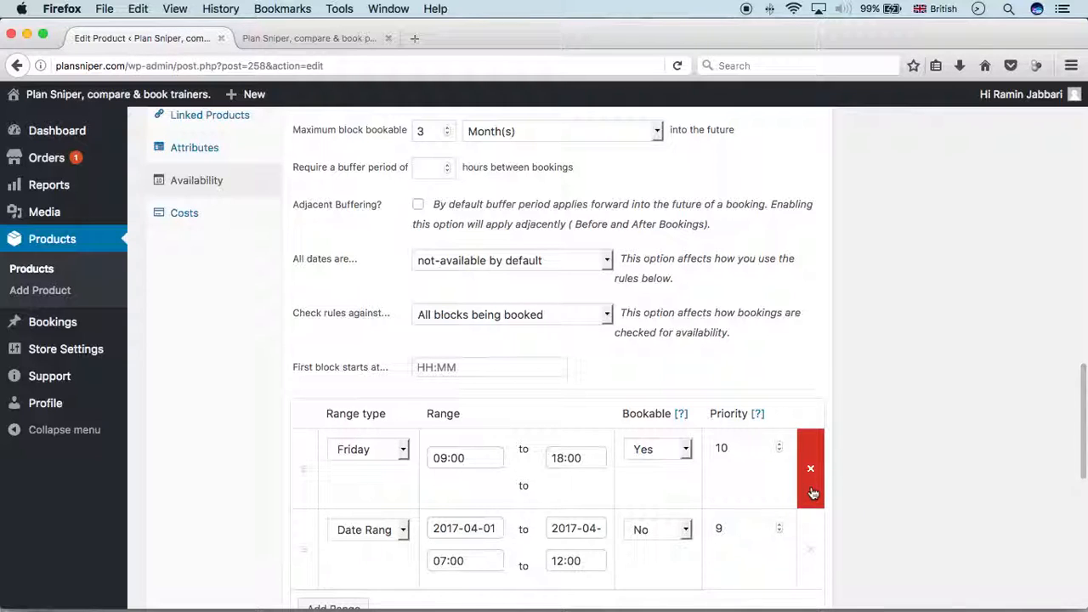
left_click(812, 493)
left_click(810, 491)
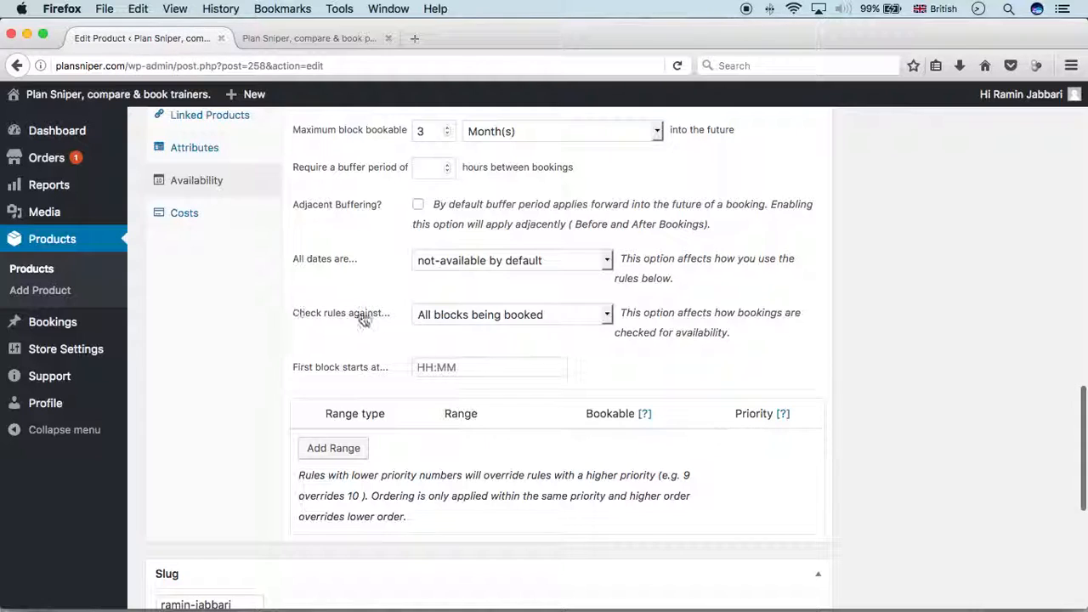
Keep 'Check rules against' set to all blocks being booked
left_click(437, 314)
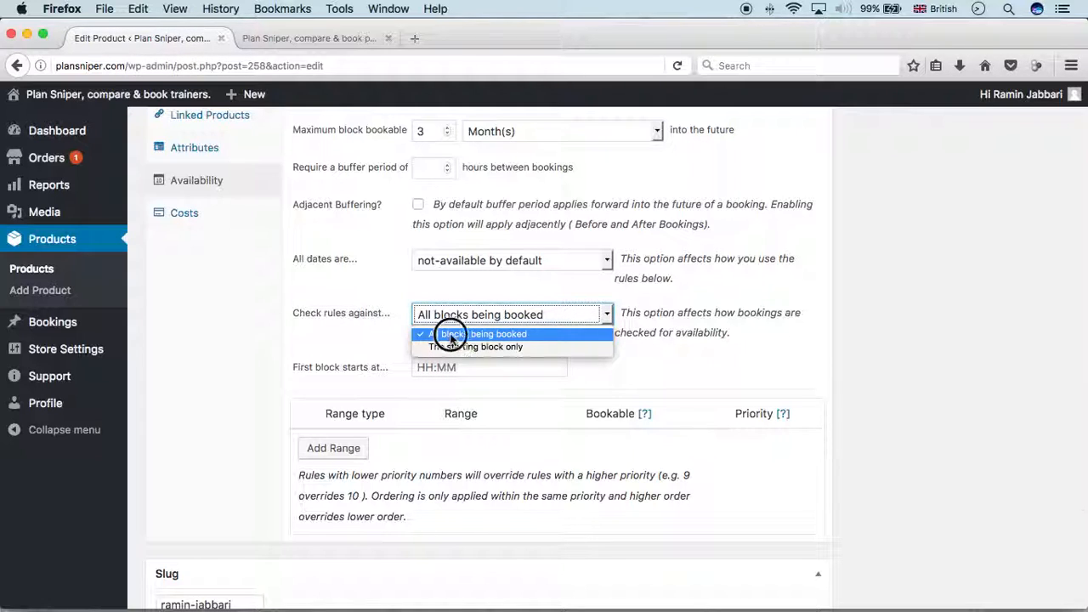
left_click(522, 316)
left_click(822, 311)
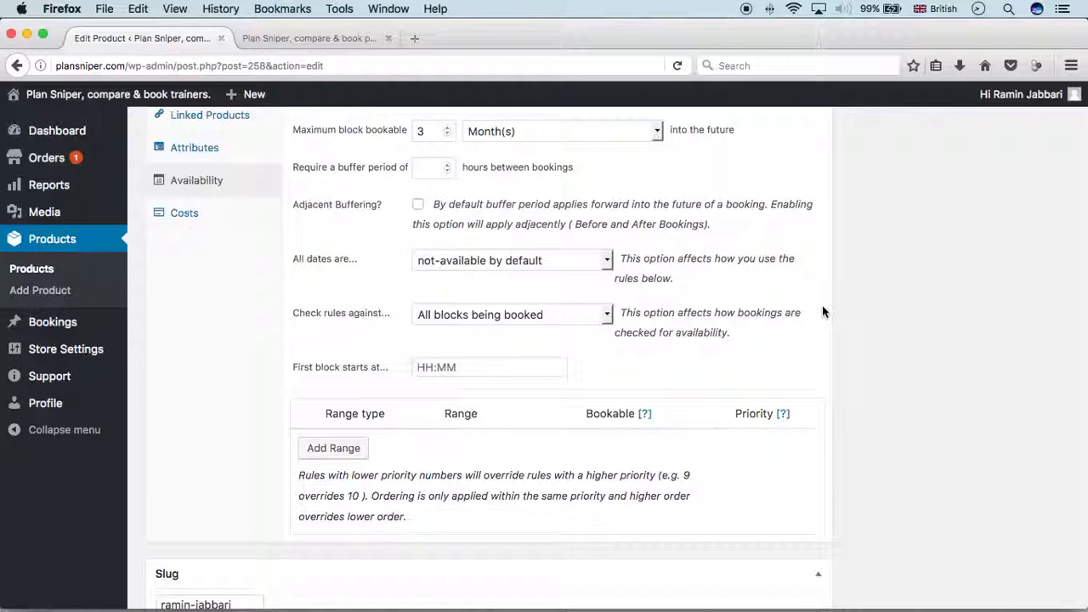
Add three availability ranges of type Monday, Wednesday and Friday
left_click(303, 448)
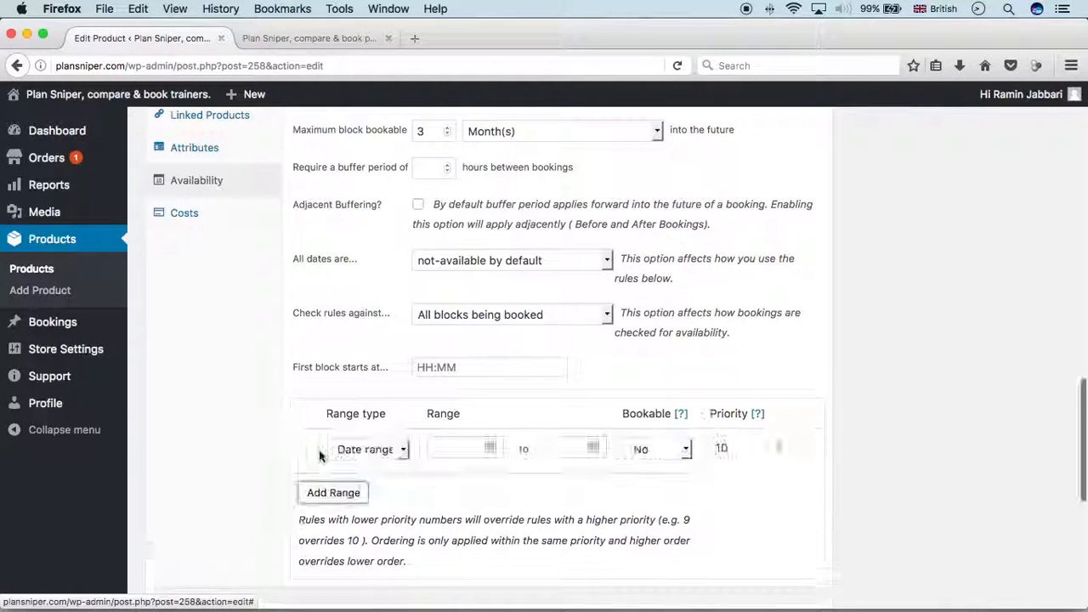
scroll(280, 429, "down", 5)
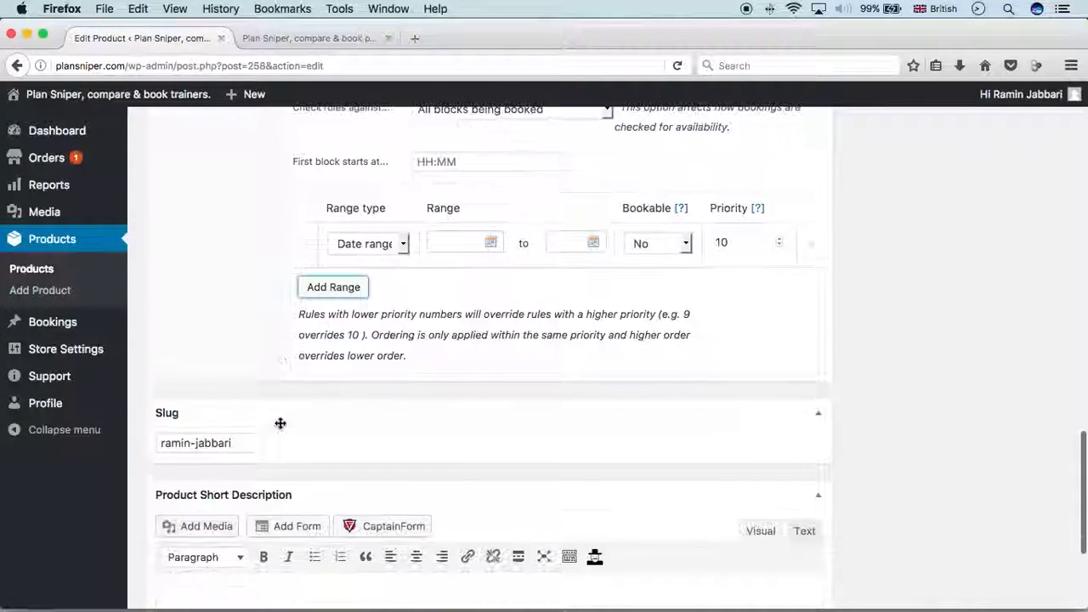
left_click(365, 244)
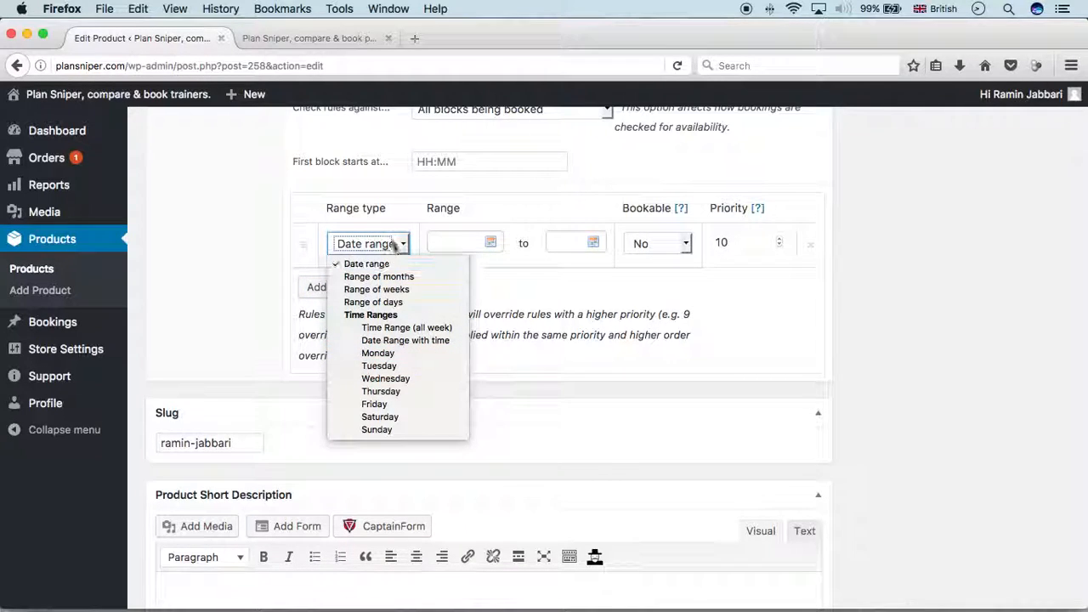
left_click(378, 352)
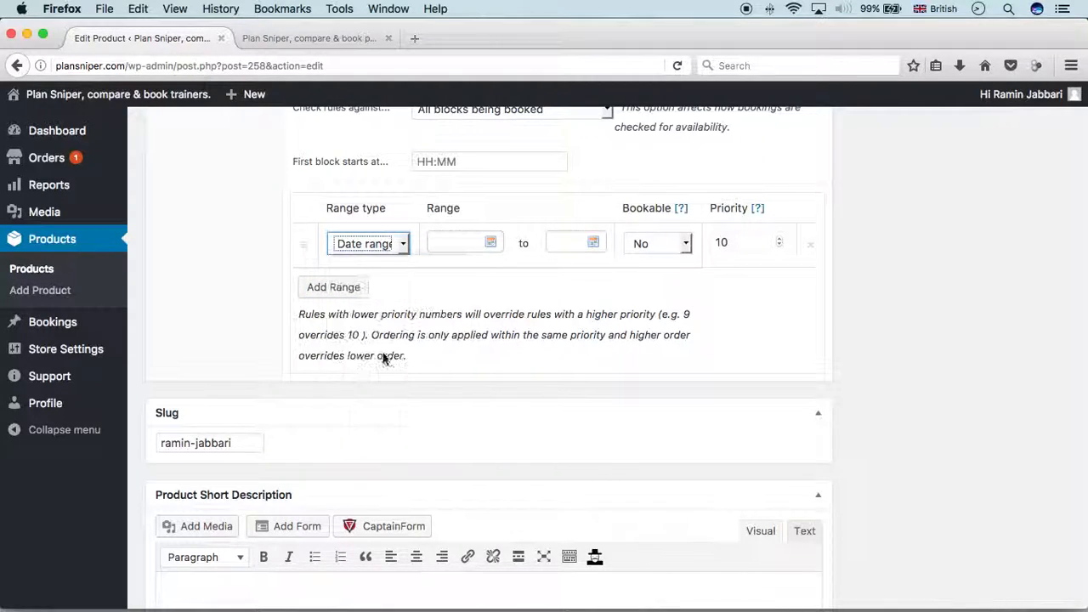
left_click(349, 295)
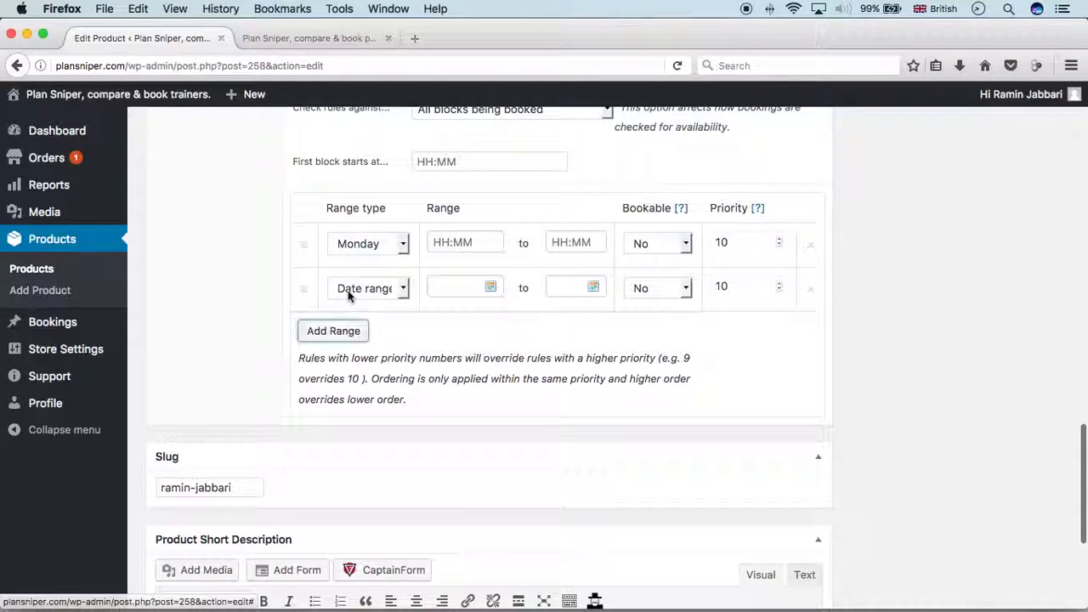
left_click(367, 291)
left_click(394, 422)
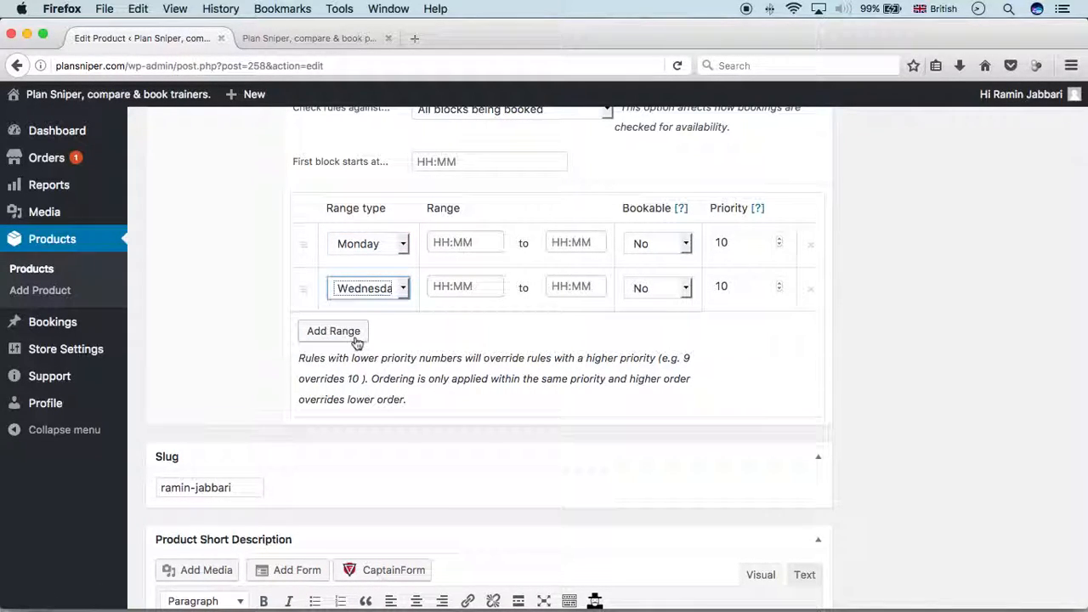
left_click(350, 332)
left_click(365, 333)
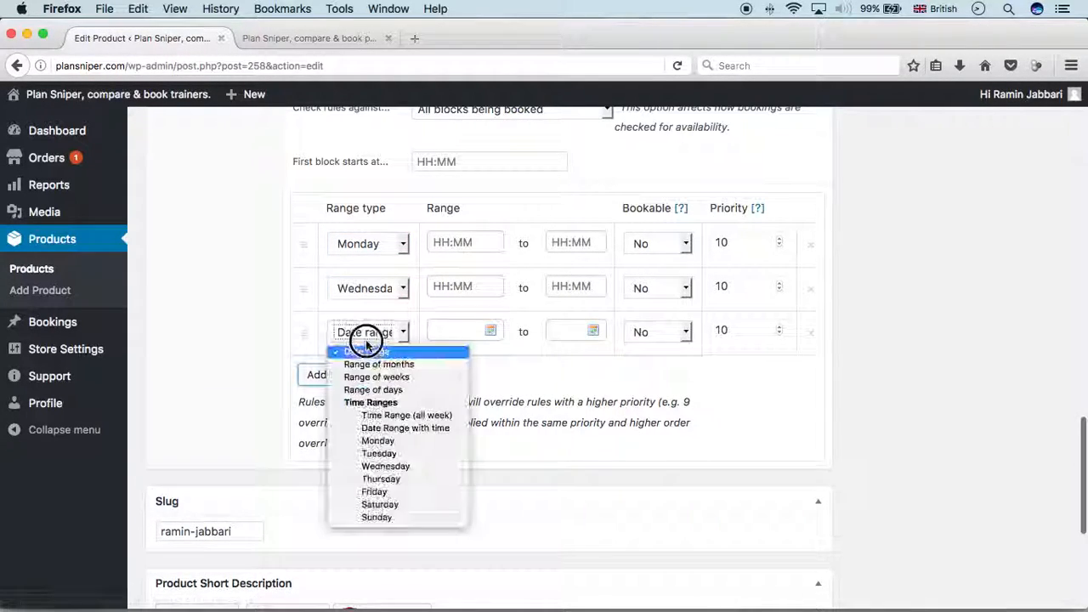
left_click(391, 492)
Make Monday bookable from 09:00 to 17:00
left_click(435, 242)
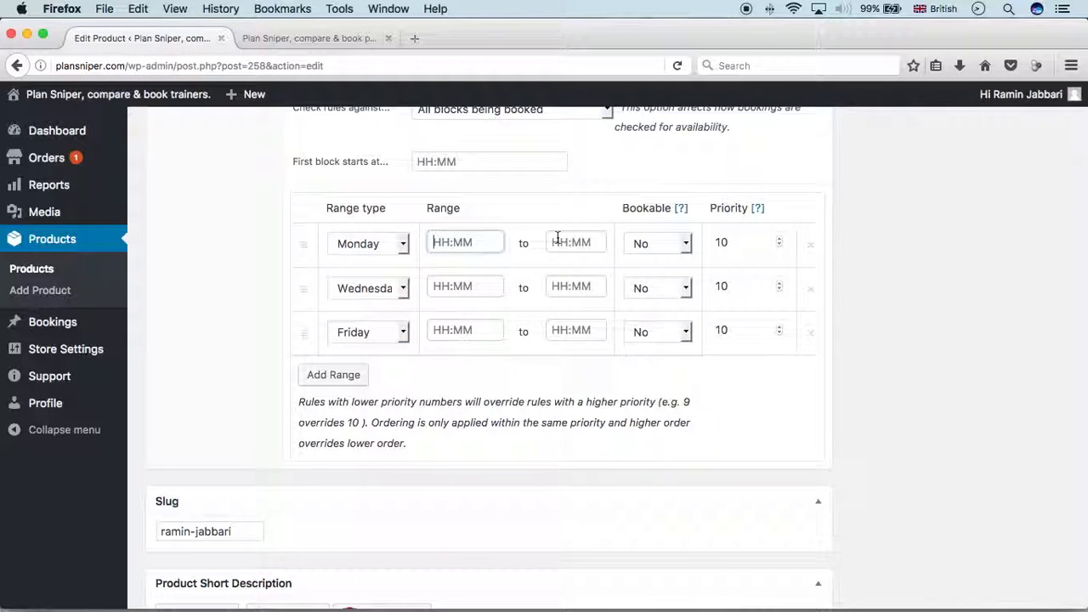
type("9")
left_click(491, 260)
left_click(573, 243)
type("17")
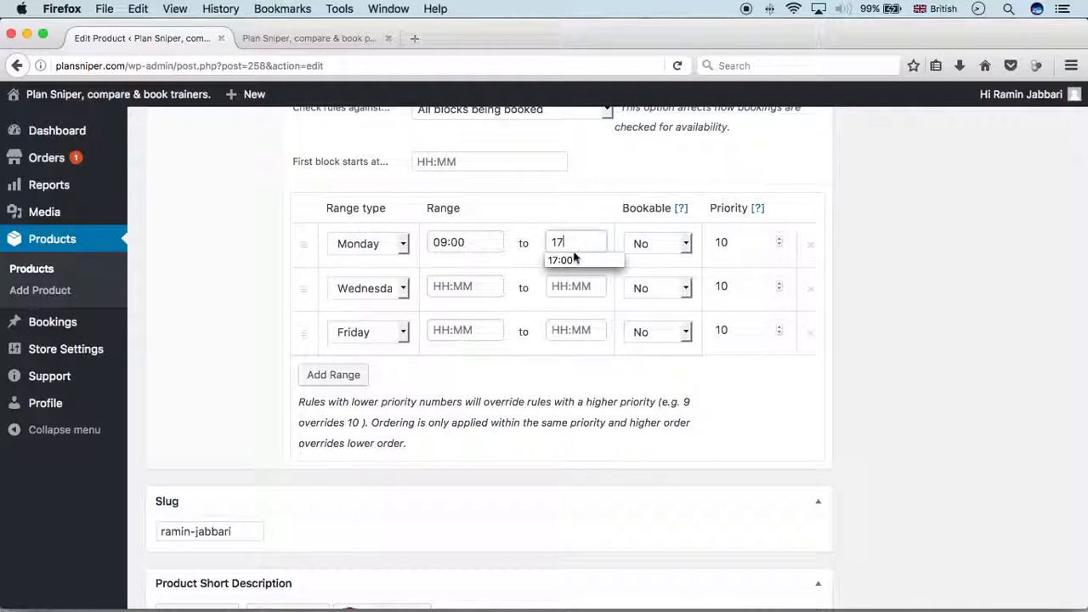
left_click(570, 260)
left_click(681, 241)
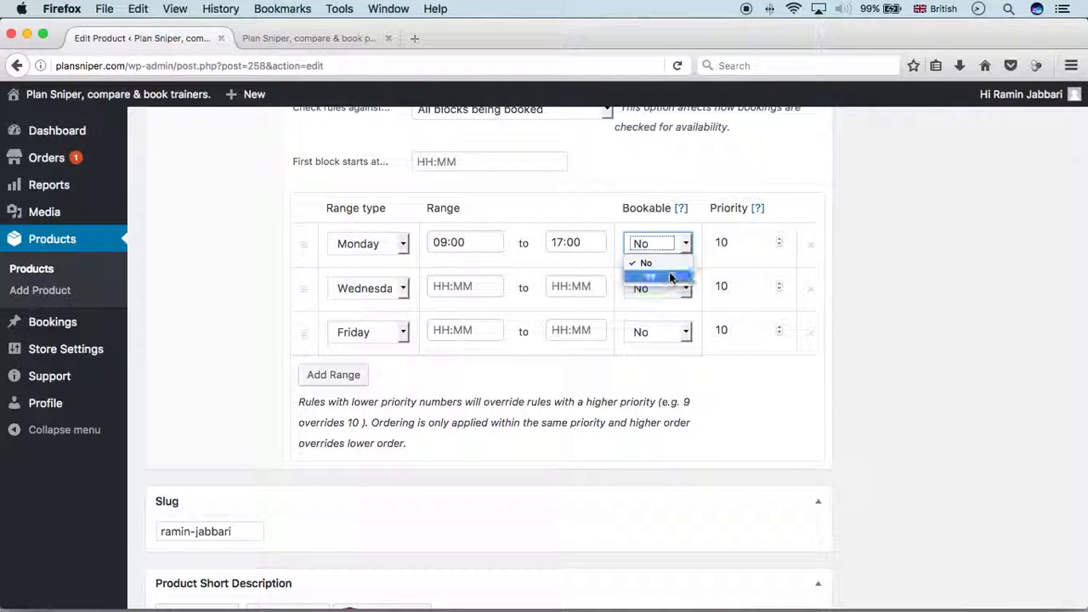
left_click(669, 276)
Make Wednesday bookable from 10:00 to 18:00
left_click(437, 285)
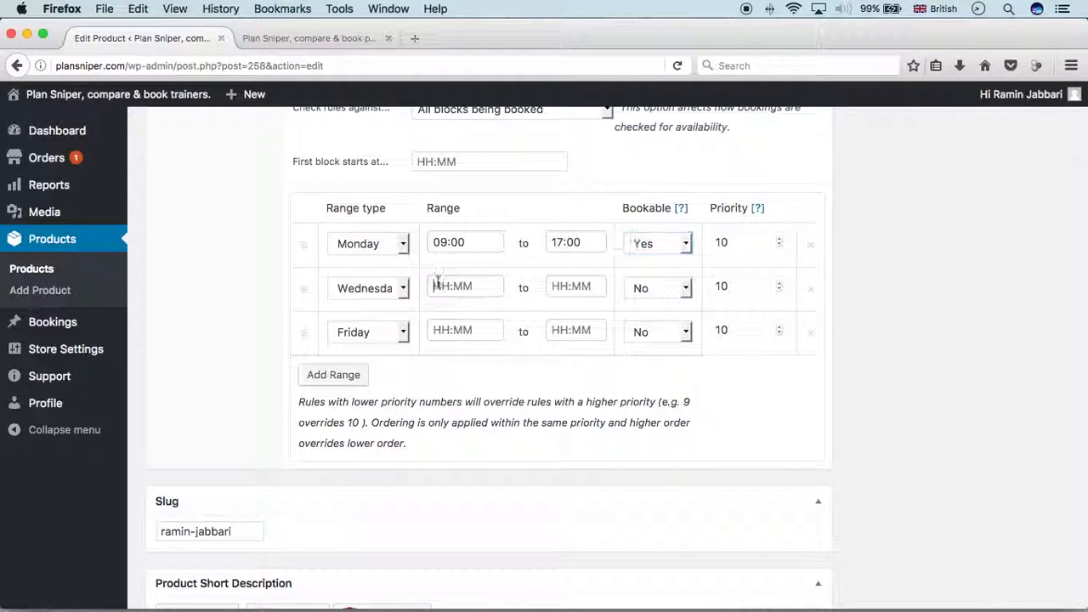
type("10:00")
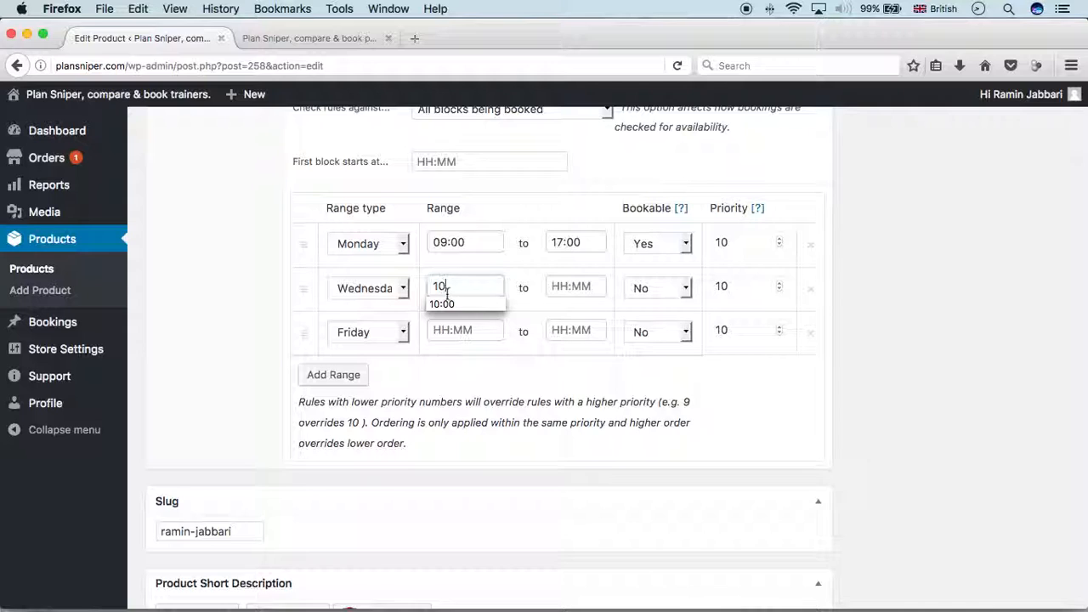
left_click(568, 287)
type("18")
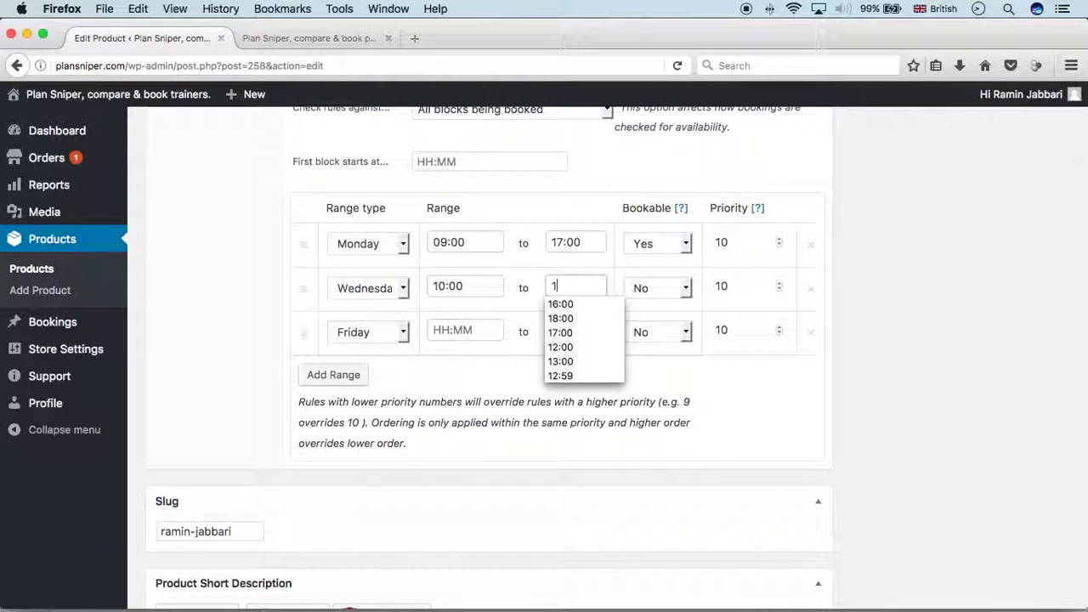
left_click(654, 288)
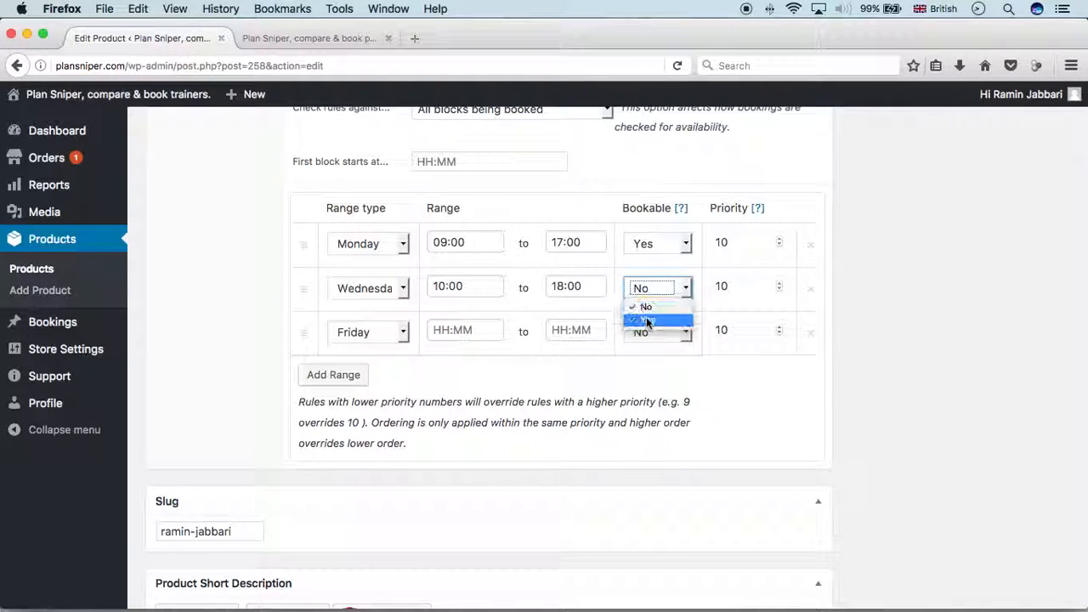
left_click(633, 319)
Make Friday bookable from 11:00 to 20:00
left_click(434, 338)
type("11")
left_click(440, 345)
left_click(579, 328)
type("20")
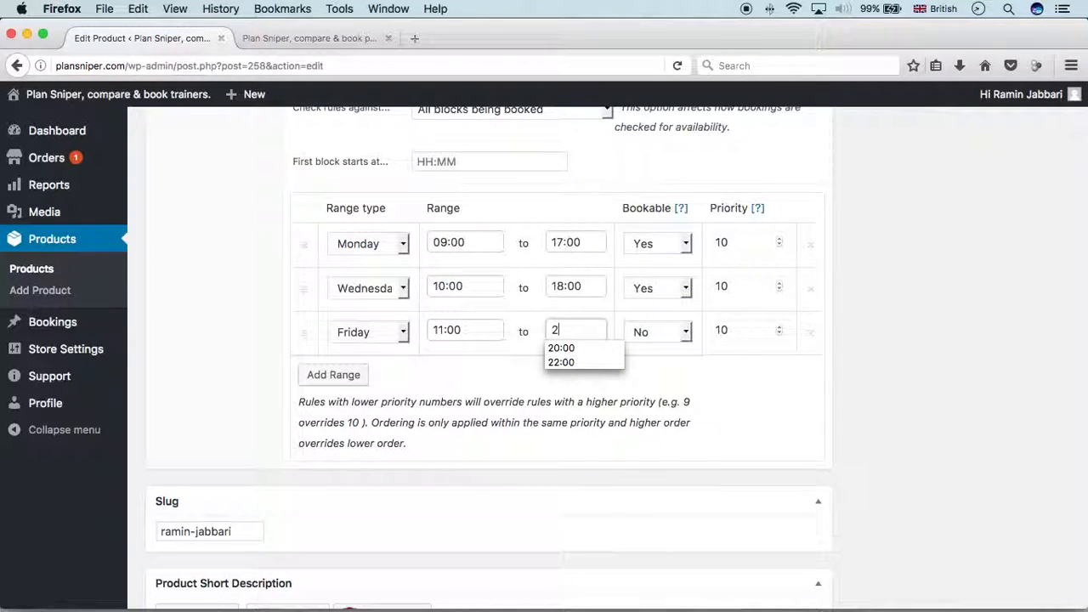
left_click(580, 347)
left_click(648, 332)
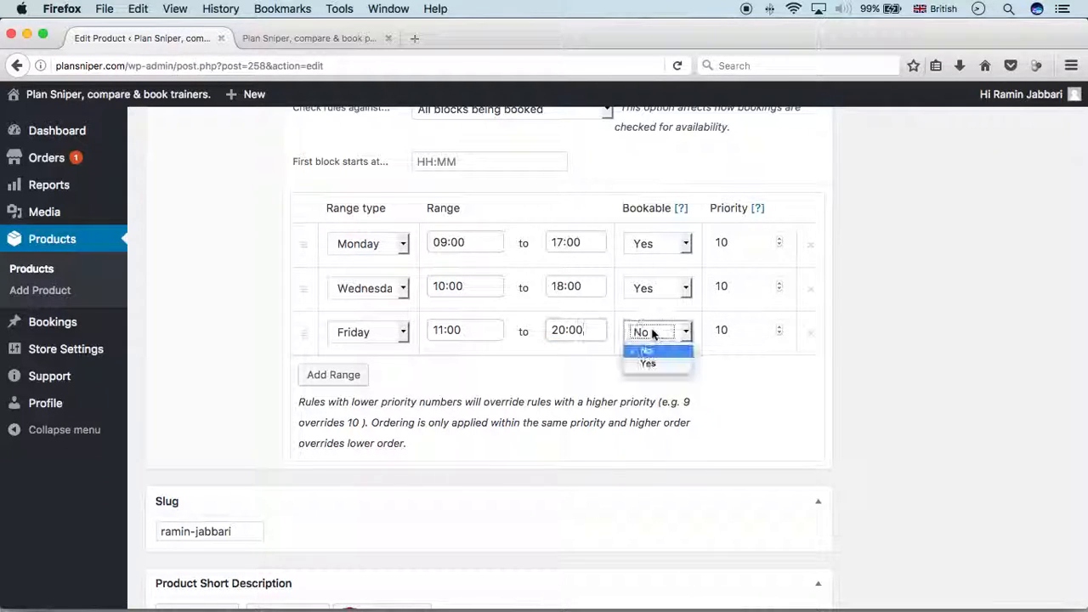
left_click(646, 363)
left_click(598, 374)
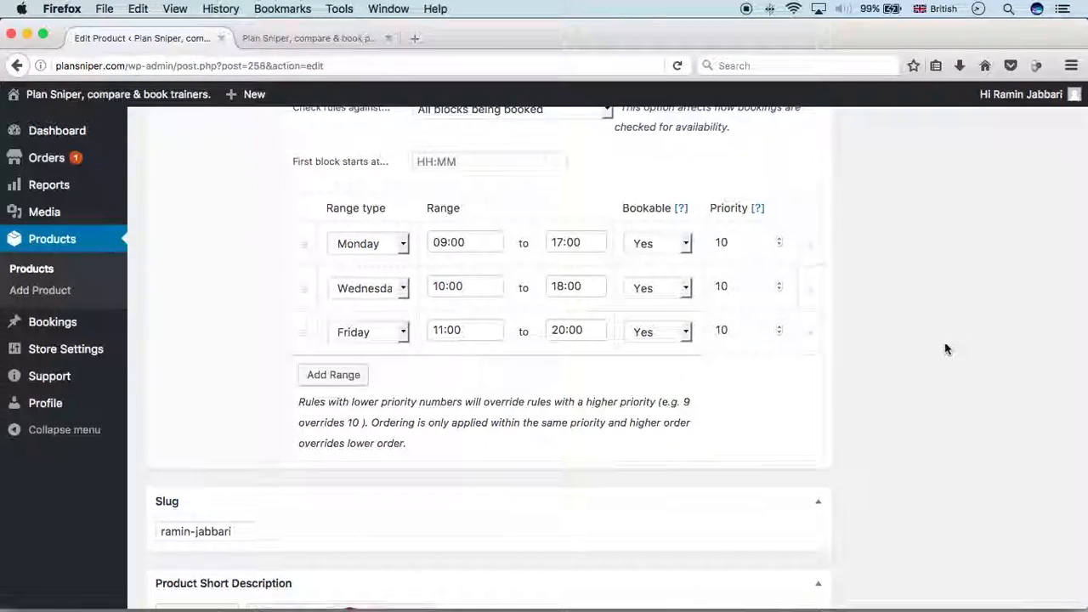
Update the product to save the three weekday ranges
scroll(944, 348, "down", 2)
scroll(946, 349, "up", 6)
scroll(945, 348, "up", 10)
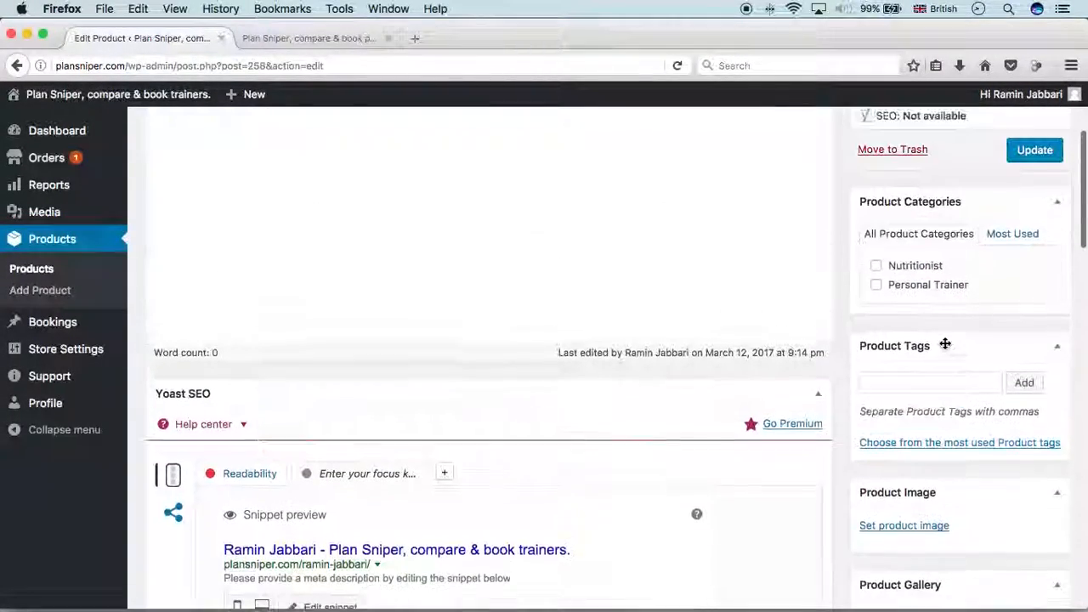
left_click(1034, 260)
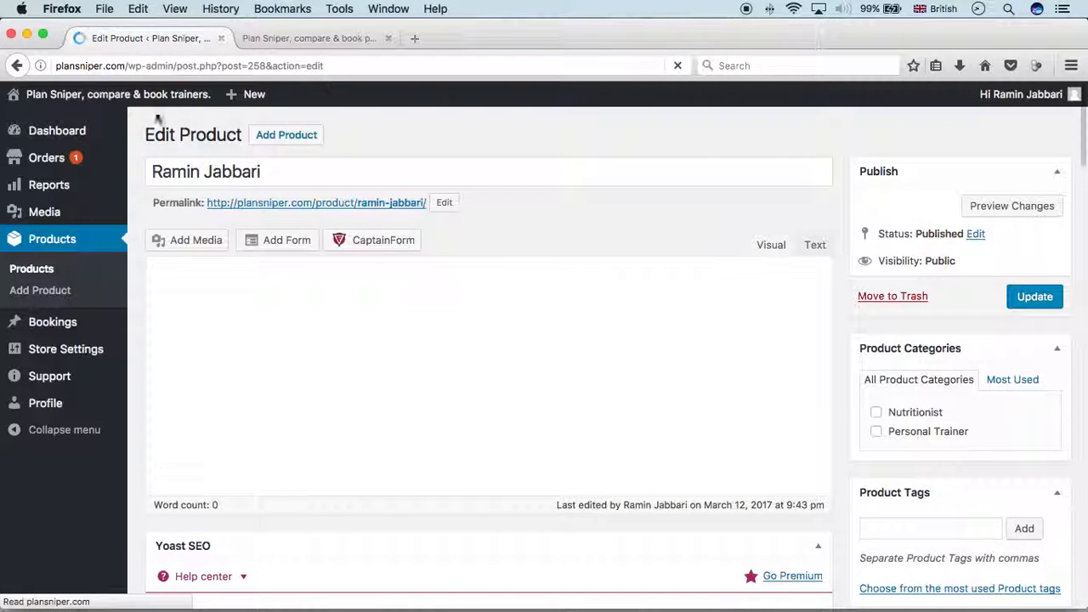
Open the trainer's public listing page from the site's homepage
left_click(297, 40)
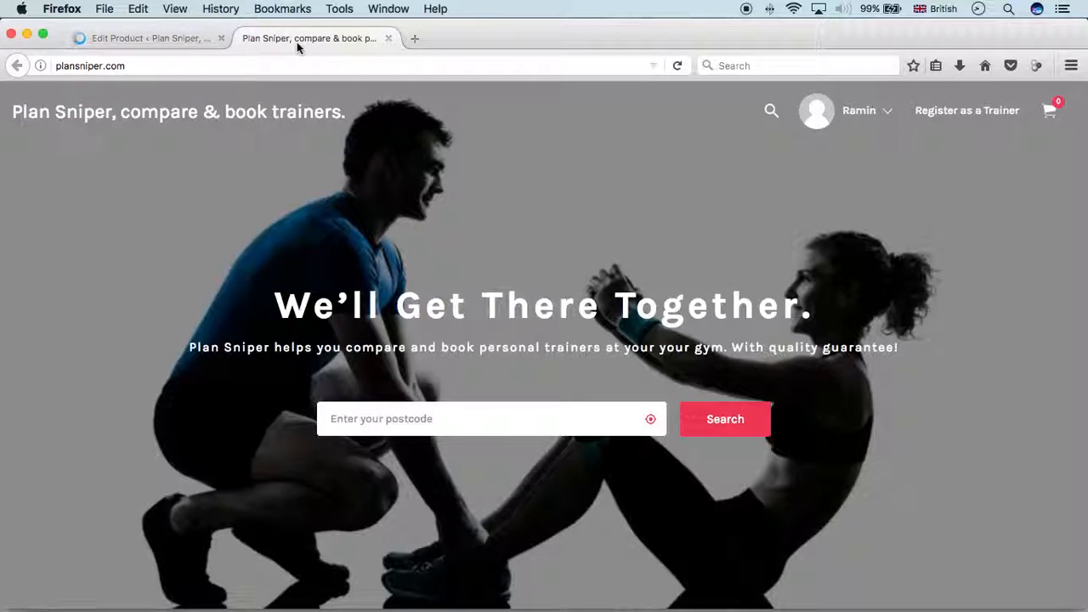
scroll(435, 188, "down", 6)
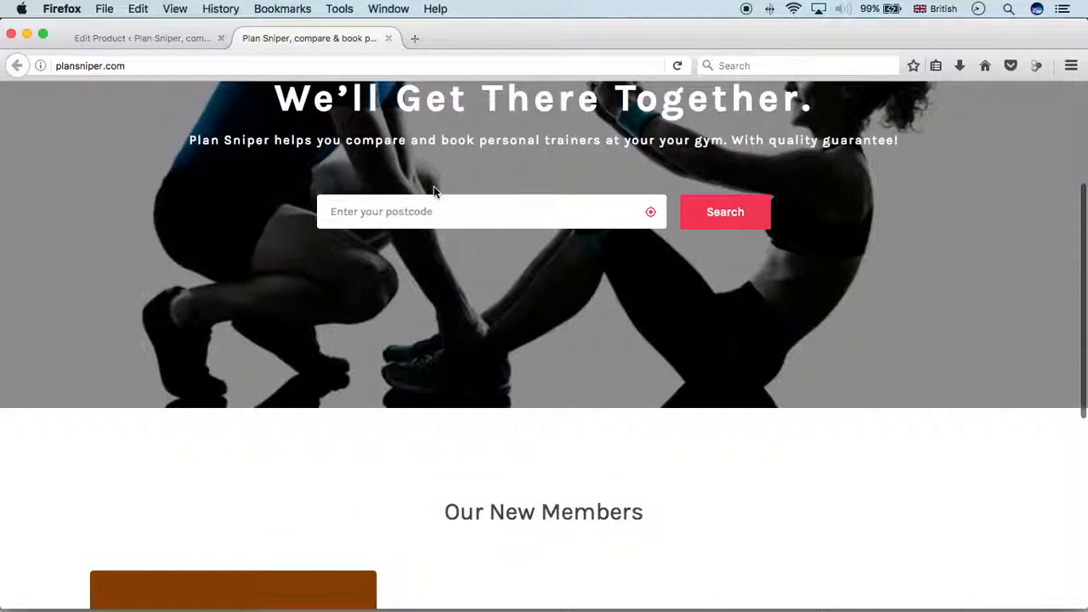
scroll(435, 193, "up", 1)
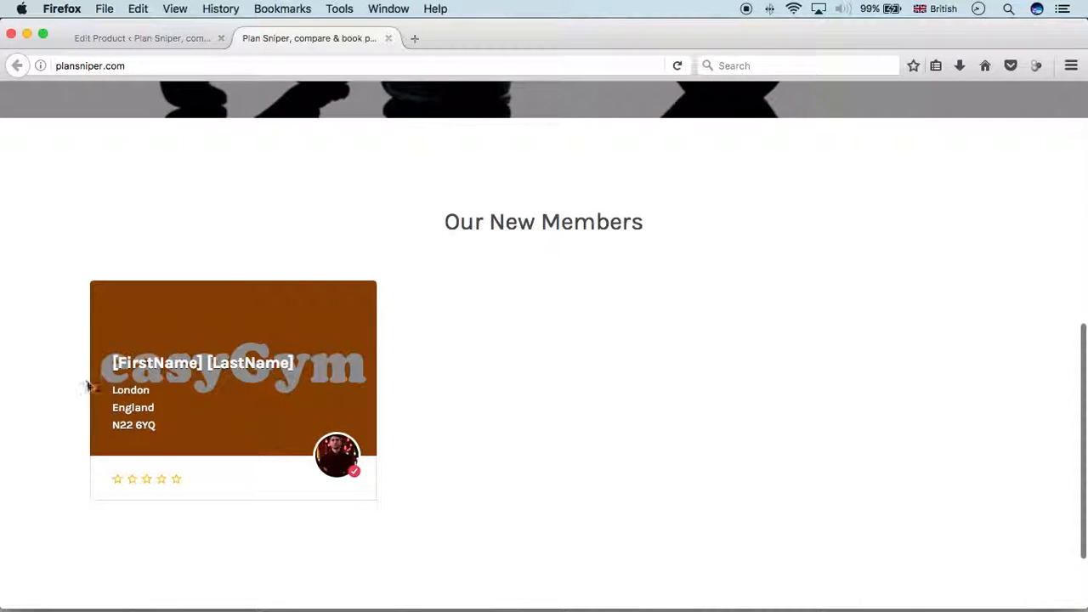
left_click(200, 383)
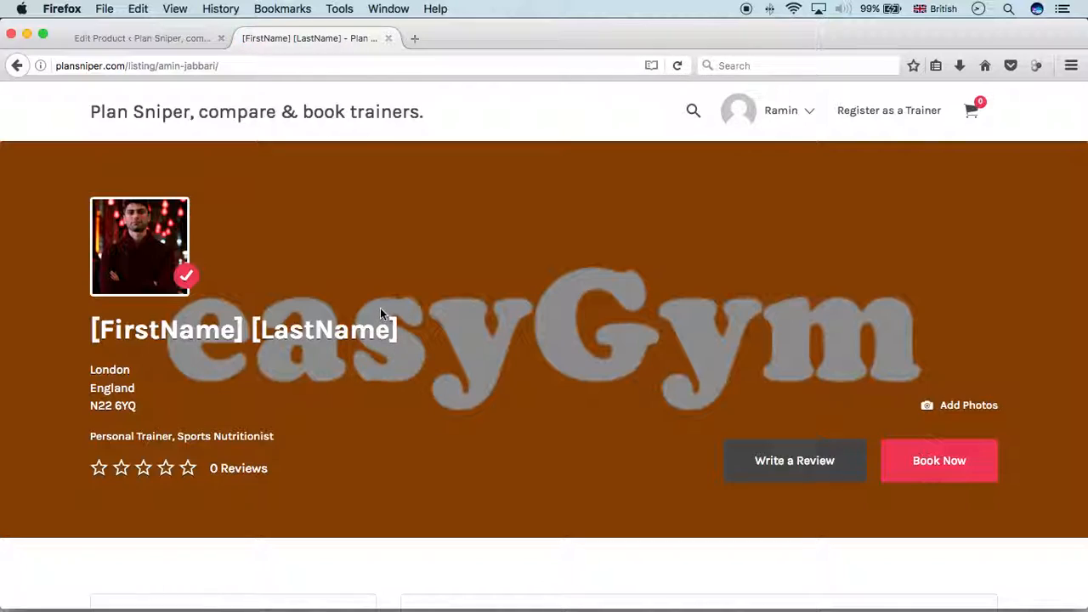
scroll(443, 271, "down", 10)
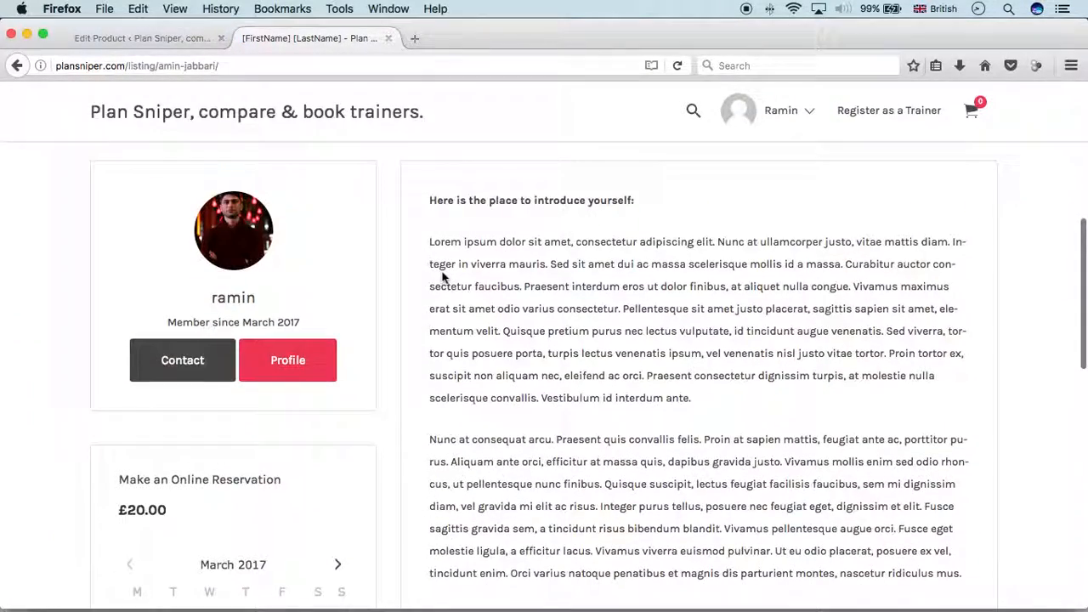
scroll(442, 276, "down", 3)
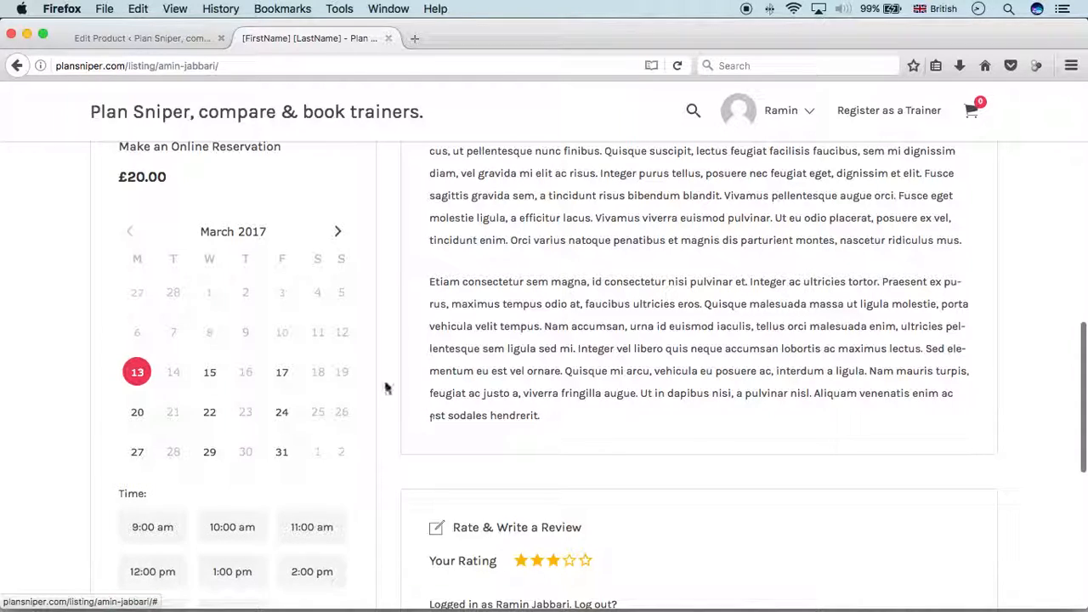
scroll(292, 318, "down", 3)
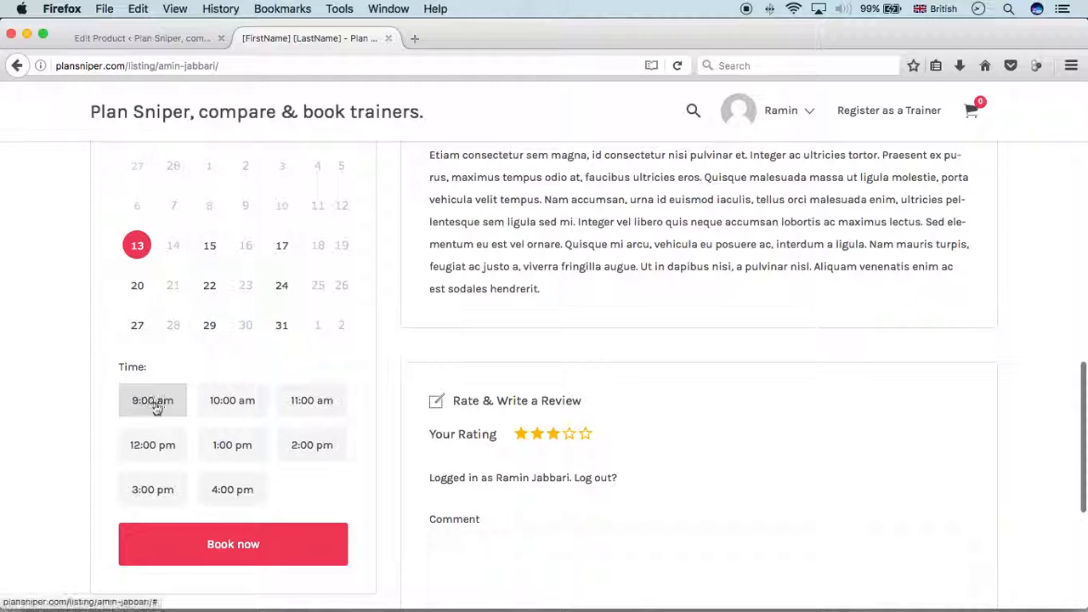
Check the booking calendar's time slots for the 15th and 17th
left_click(211, 245)
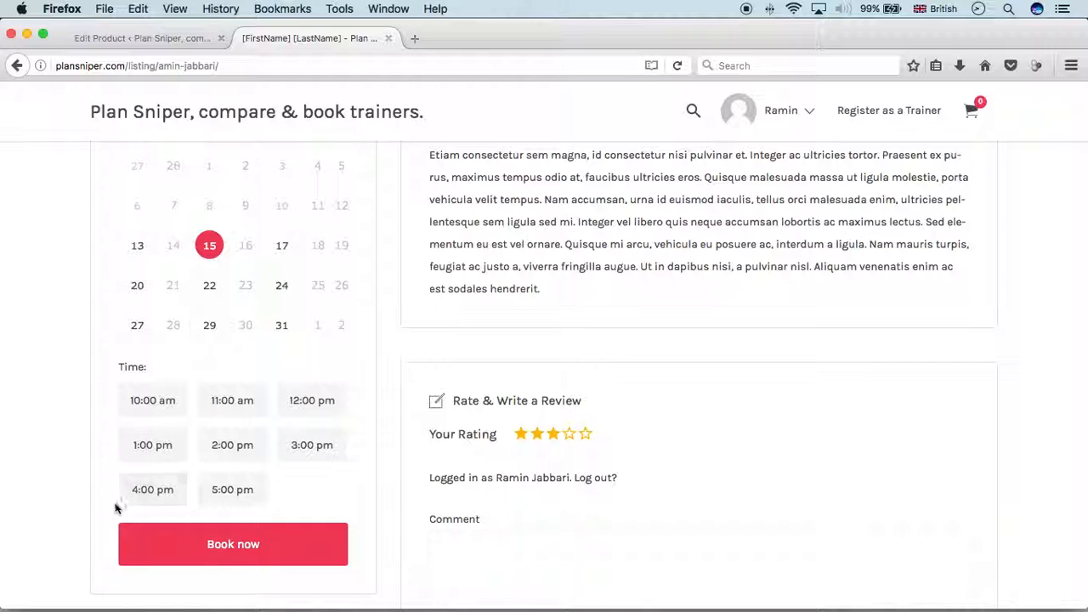
left_click(283, 247)
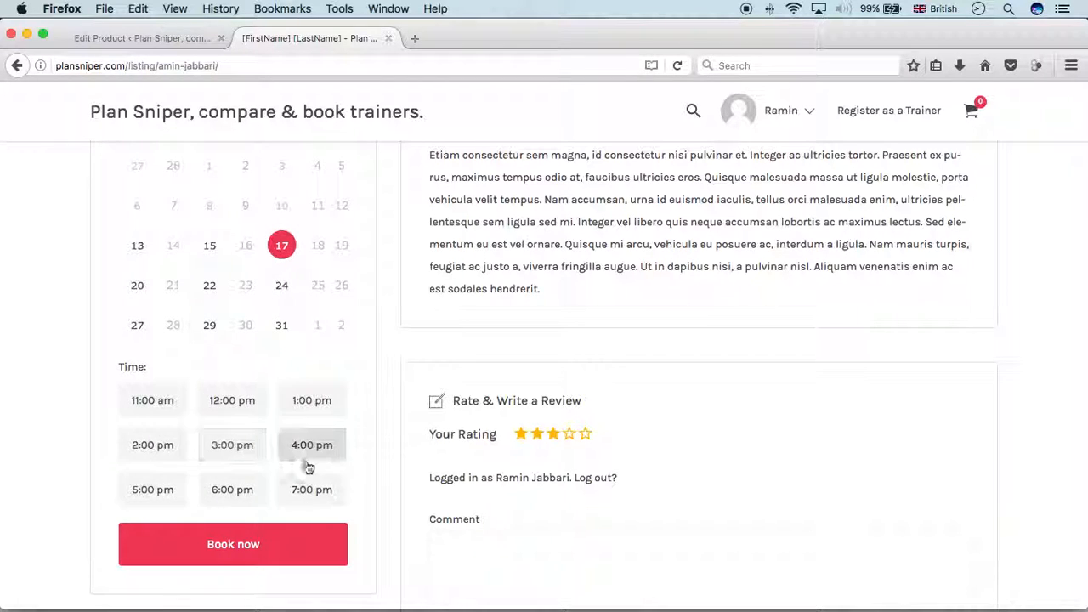
scroll(158, 250, "up", 1)
left_click(183, 39)
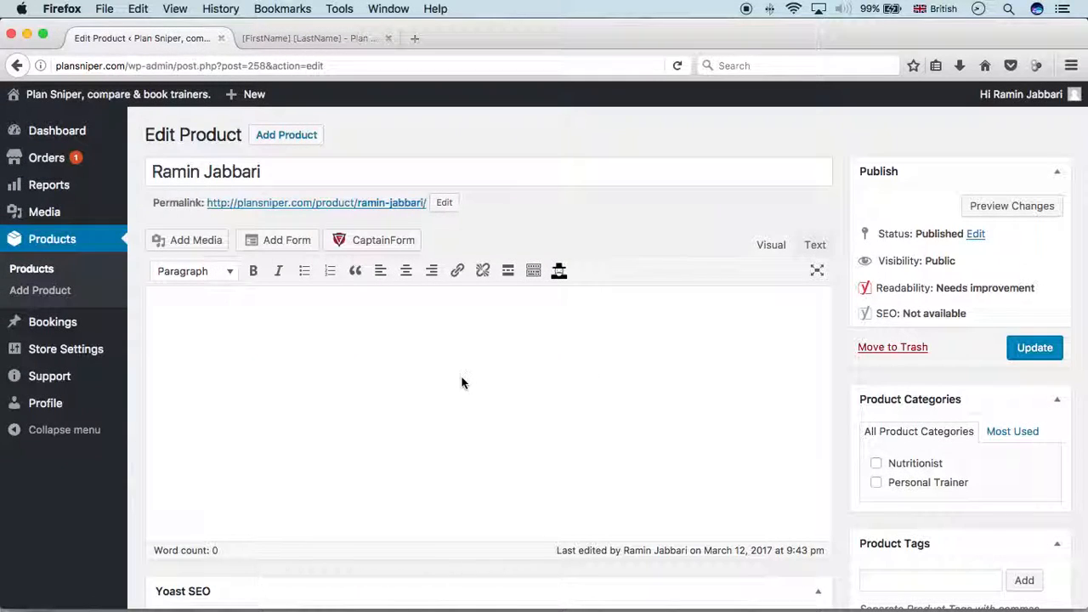
Add a new availability range of type Date Range with time
scroll(461, 382, "down", 5)
scroll(461, 382, "down", 10)
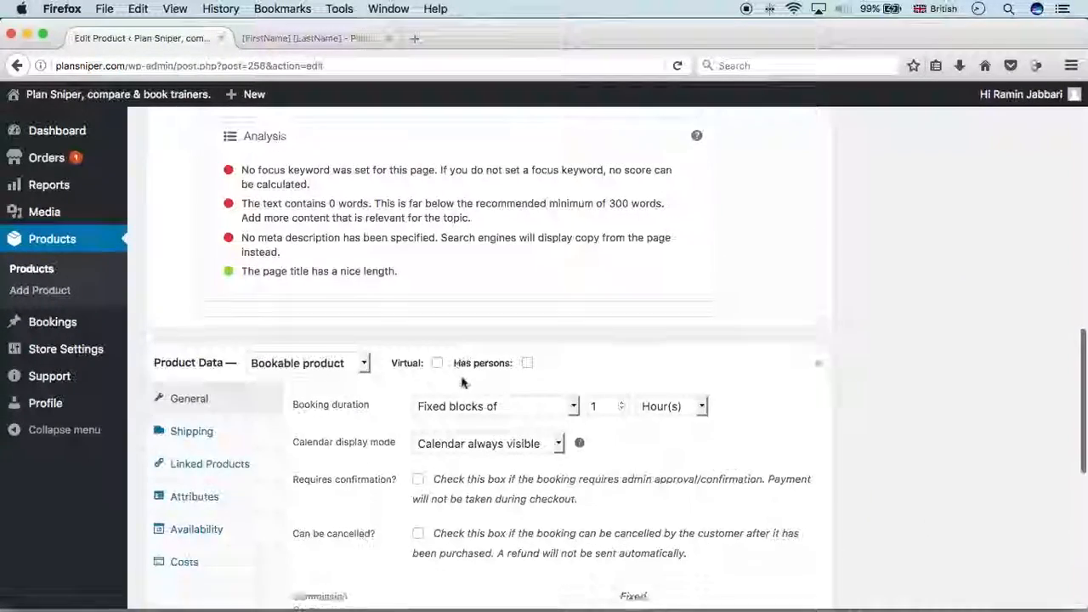
left_click(196, 327)
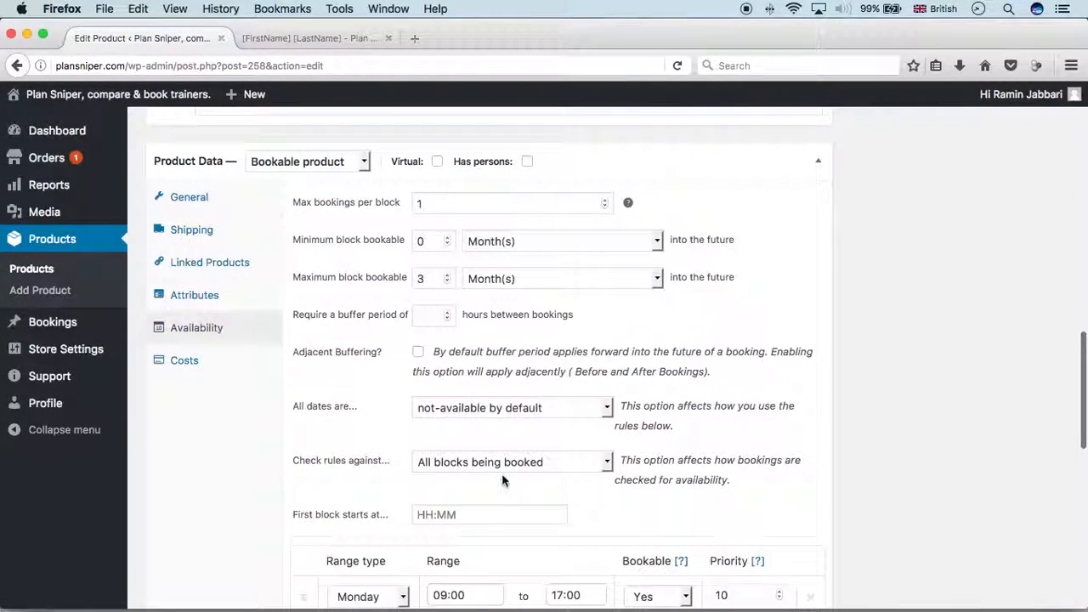
scroll(502, 482, "down", 5)
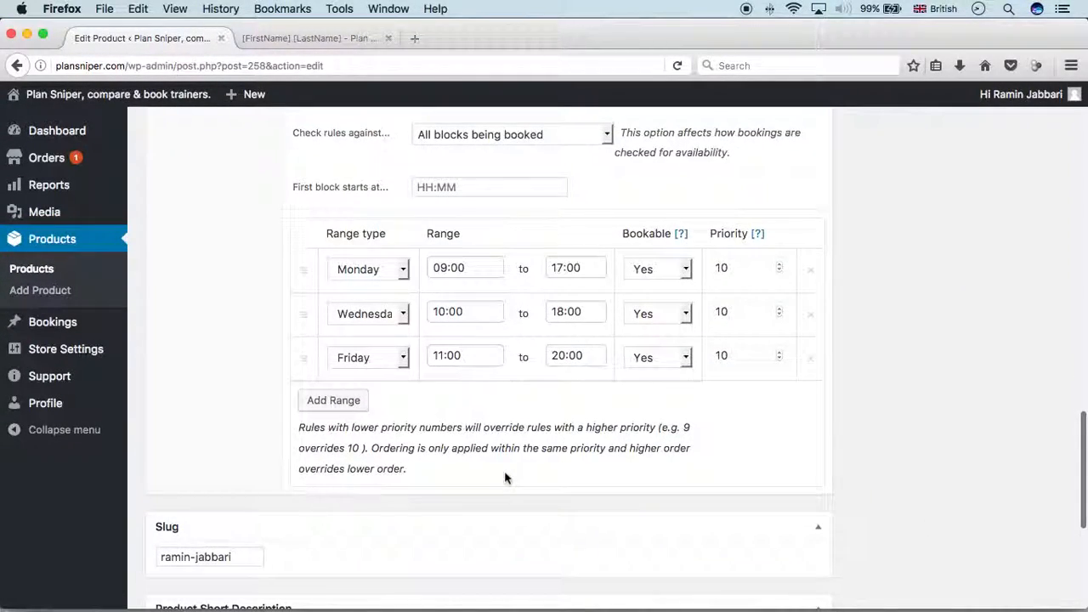
left_click(335, 400)
left_click(484, 396)
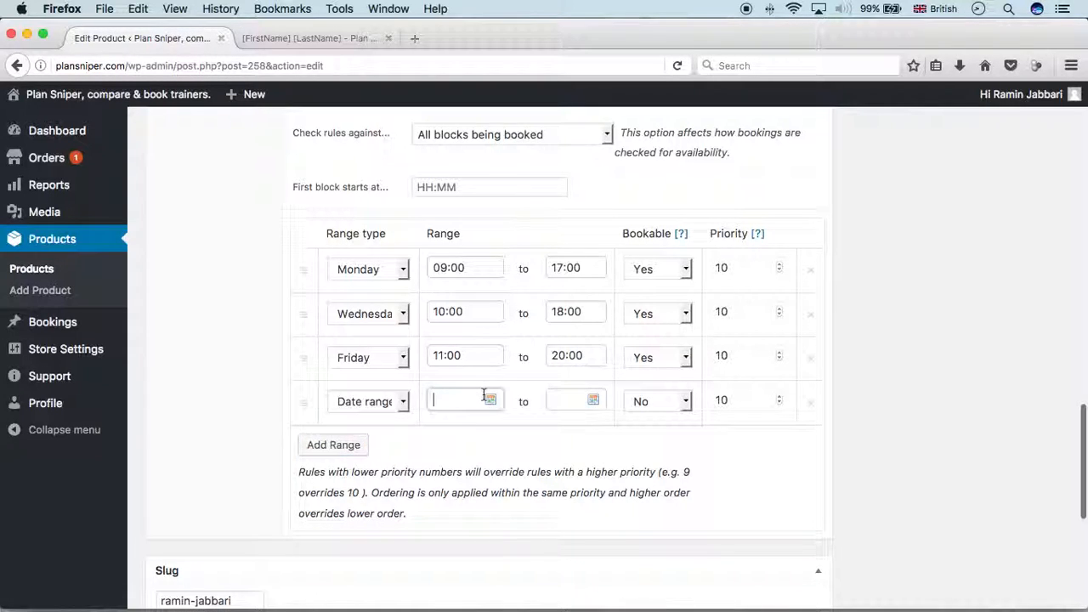
left_click(384, 405)
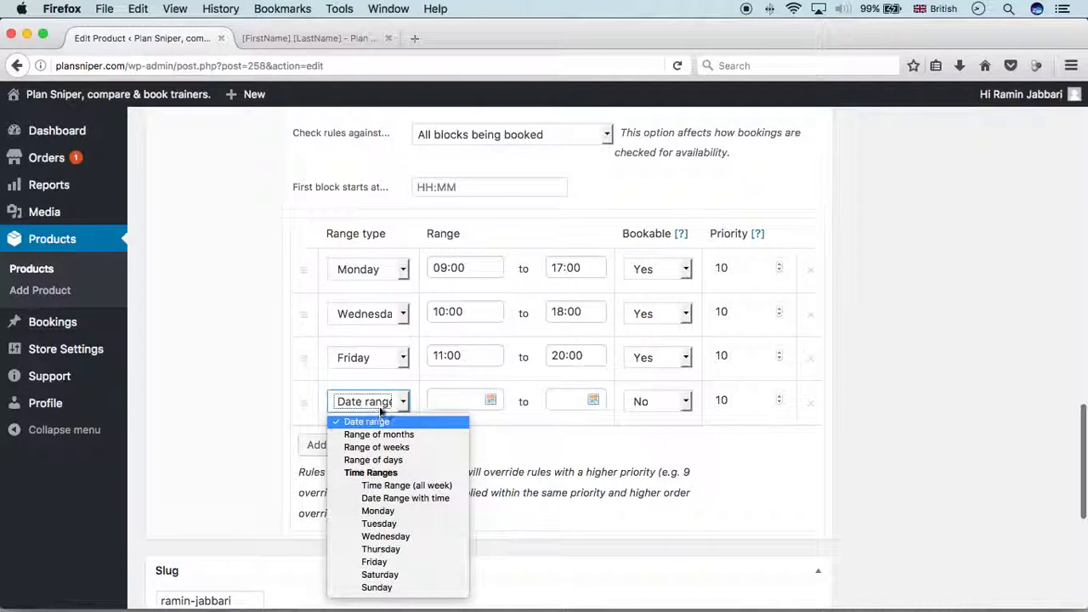
left_click(439, 498)
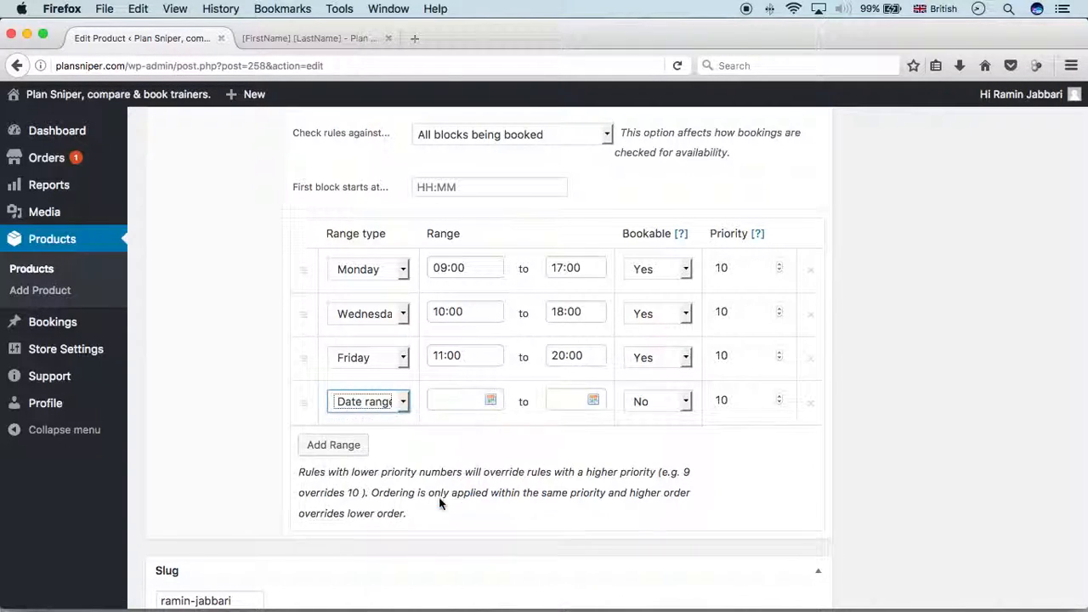
Set the range from 2017-04-01 to 2017-04-10, leaving it not bookable
left_click(488, 510)
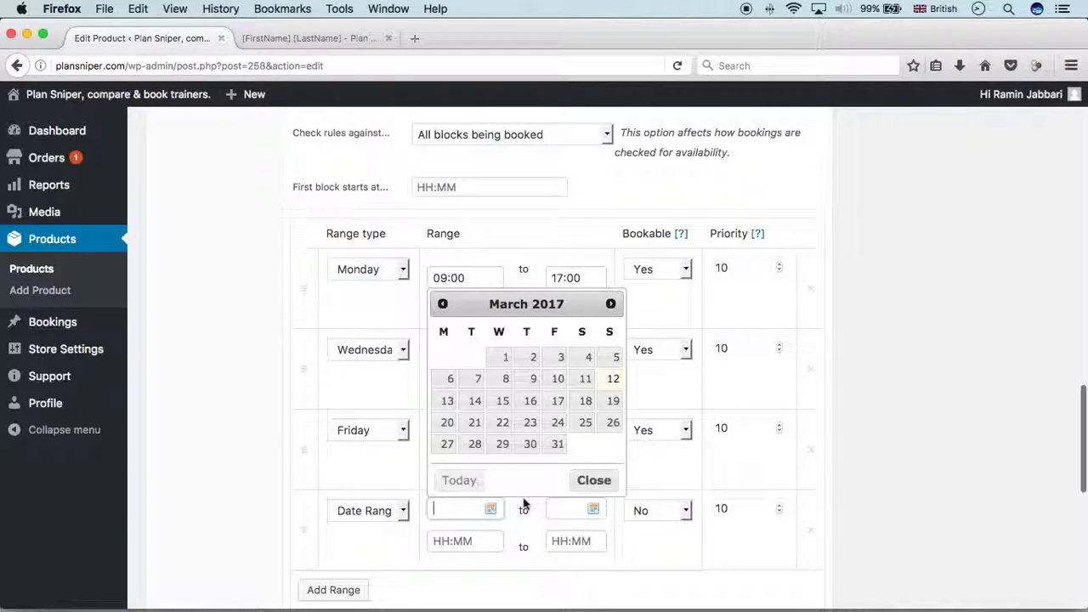
left_click(611, 304)
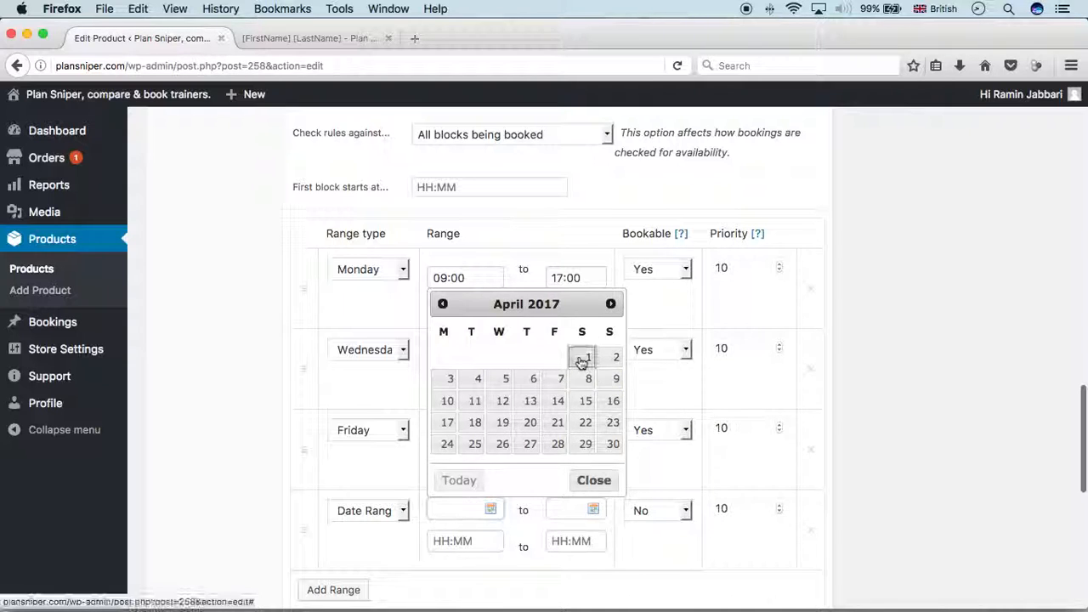
left_click(584, 357)
left_click(566, 508)
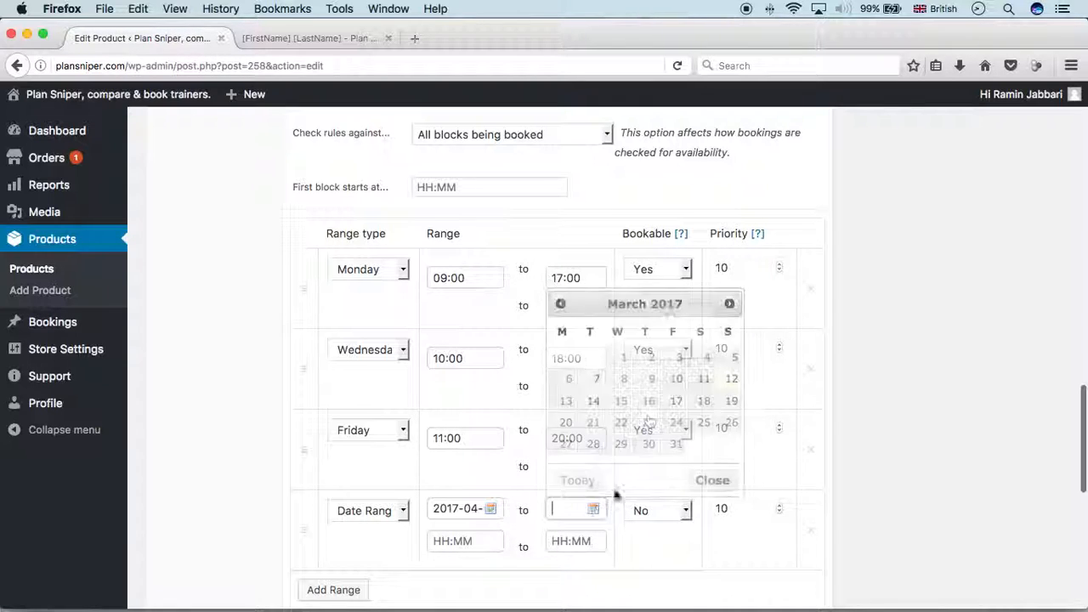
left_click(730, 303)
left_click(566, 401)
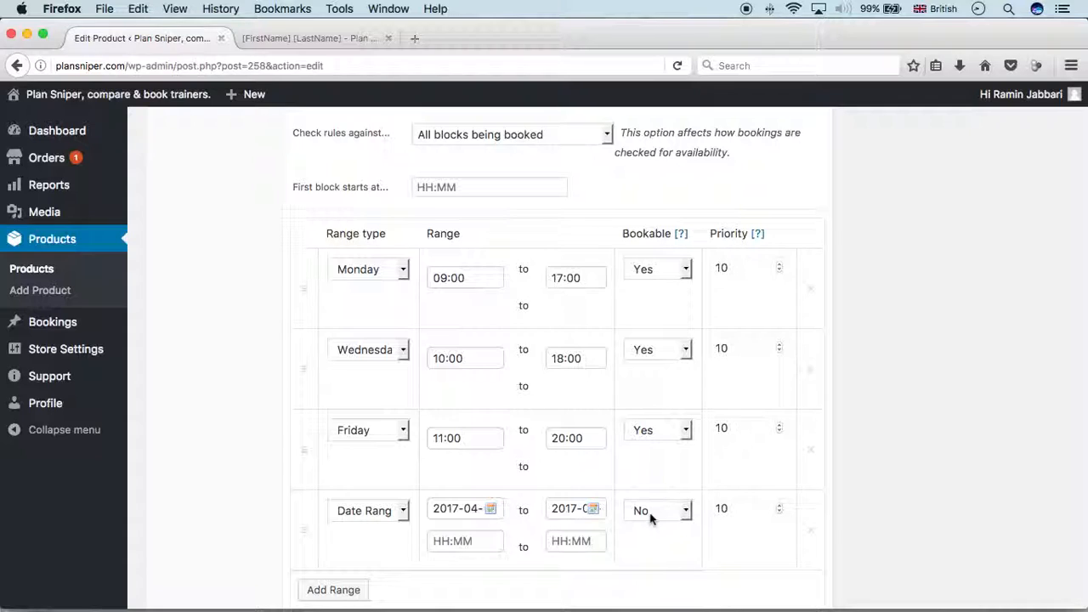
Update the product to save the April date-range rule
scroll(829, 369, "down", 2)
scroll(826, 368, "up", 15)
scroll(826, 368, "up", 3)
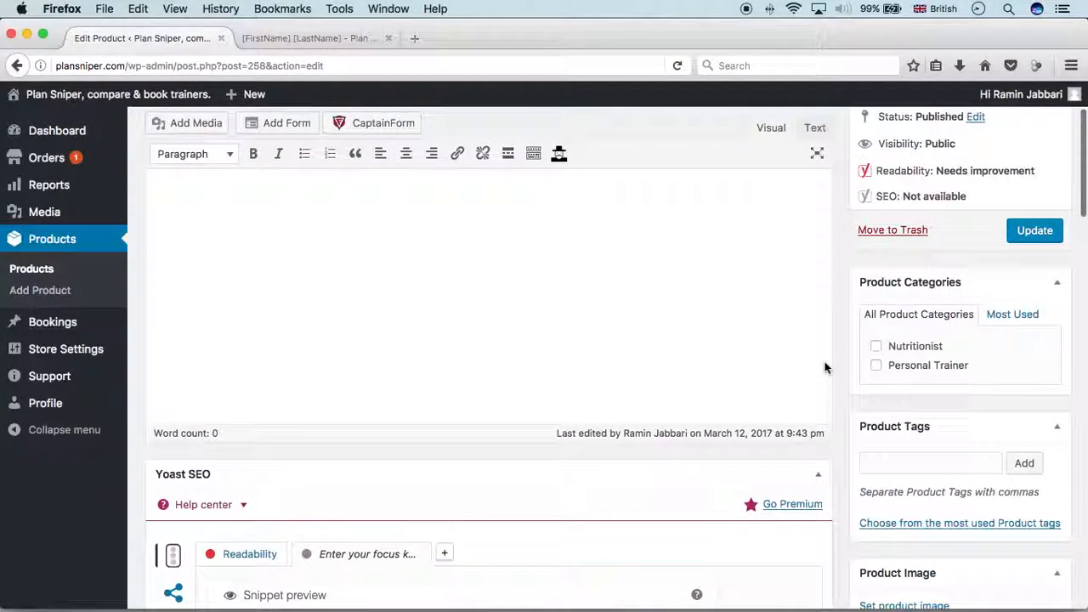
left_click(1046, 350)
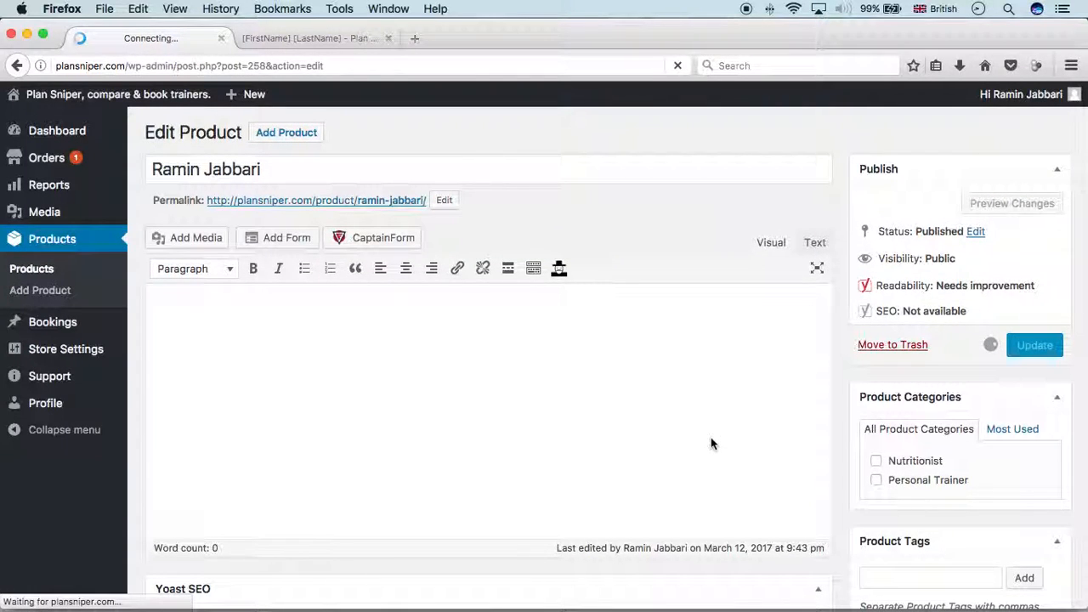
scroll(711, 437, "down", 5)
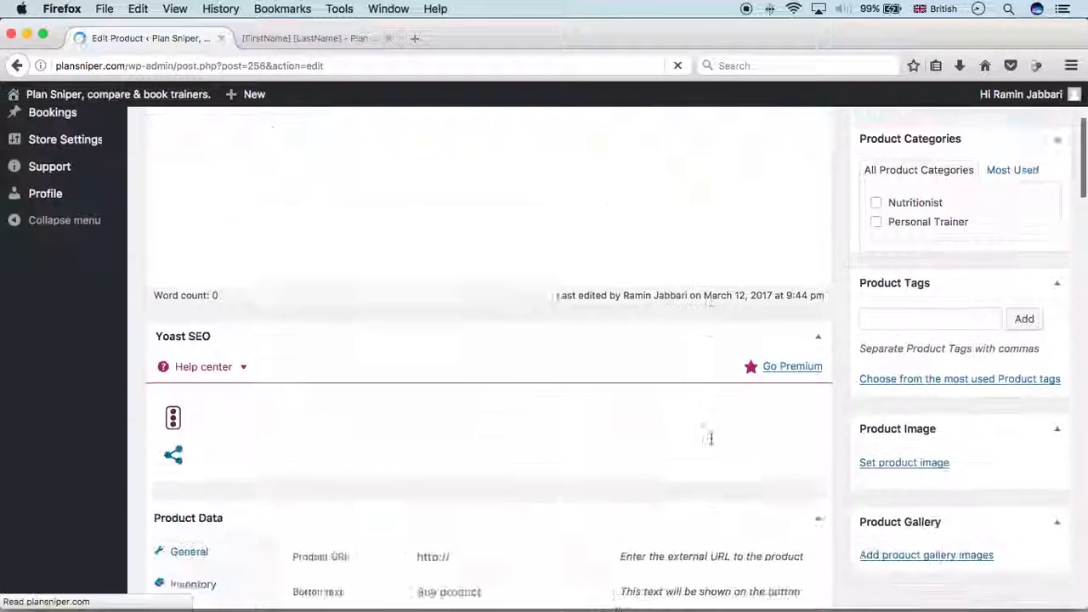
Reload the live listing and check 5 April 2017's time slots
left_click(266, 40)
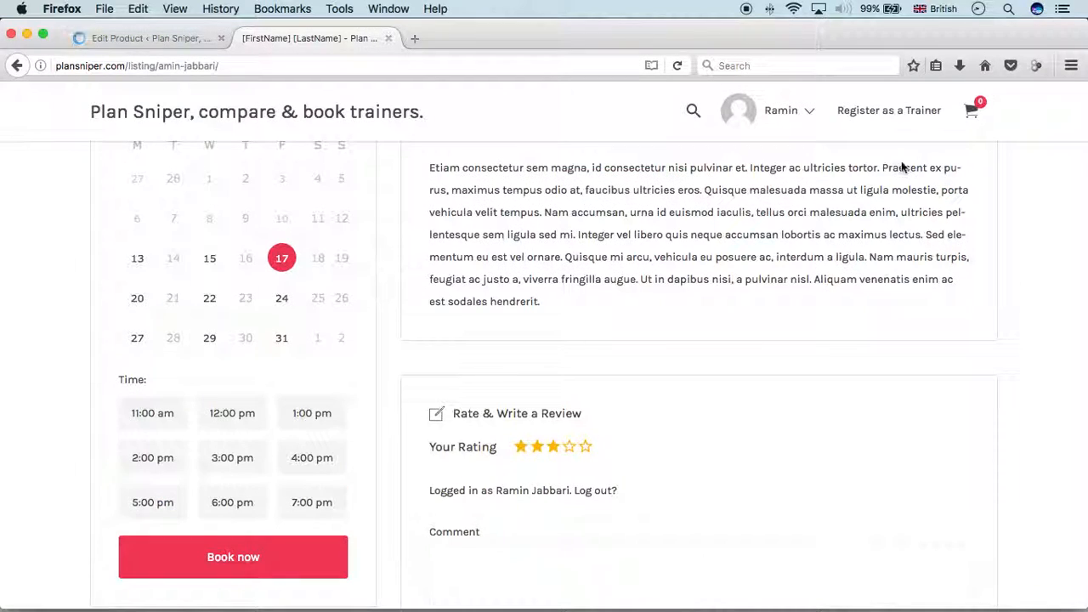
key("super+r")
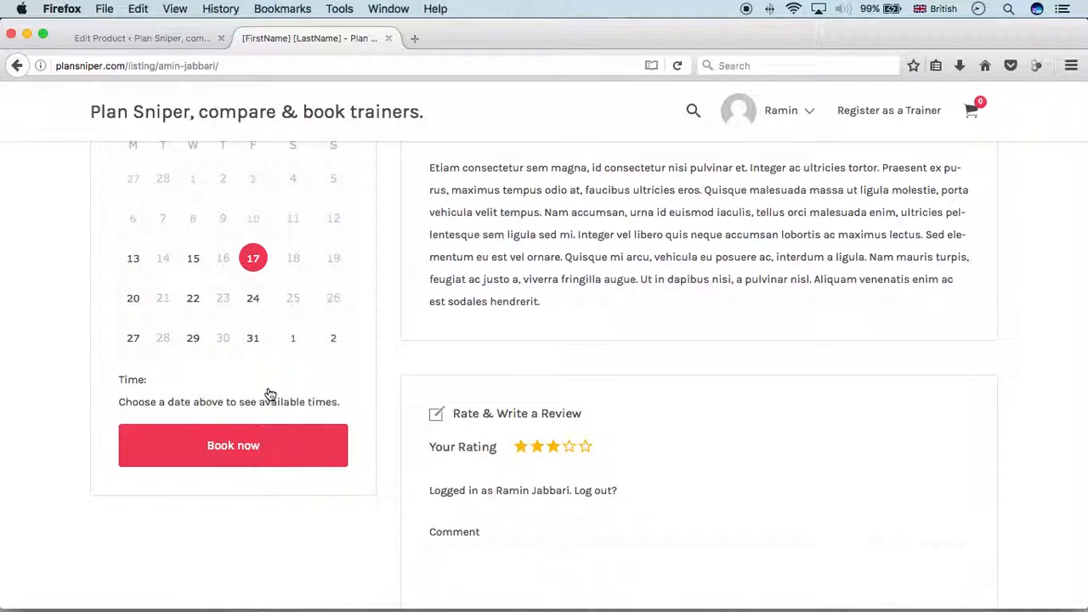
scroll(269, 392, "up", 2)
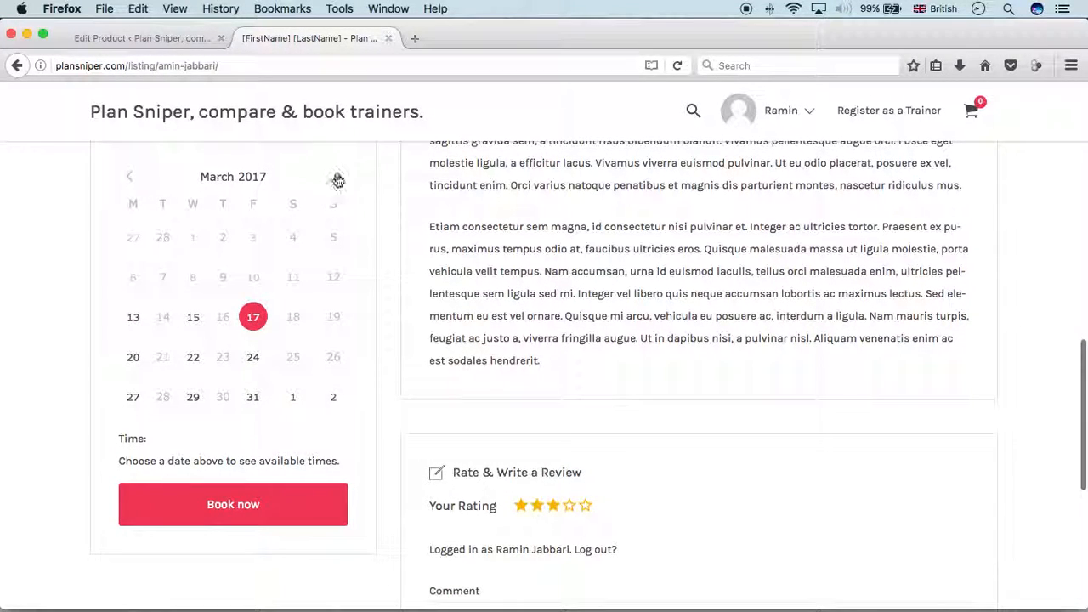
left_click(338, 178)
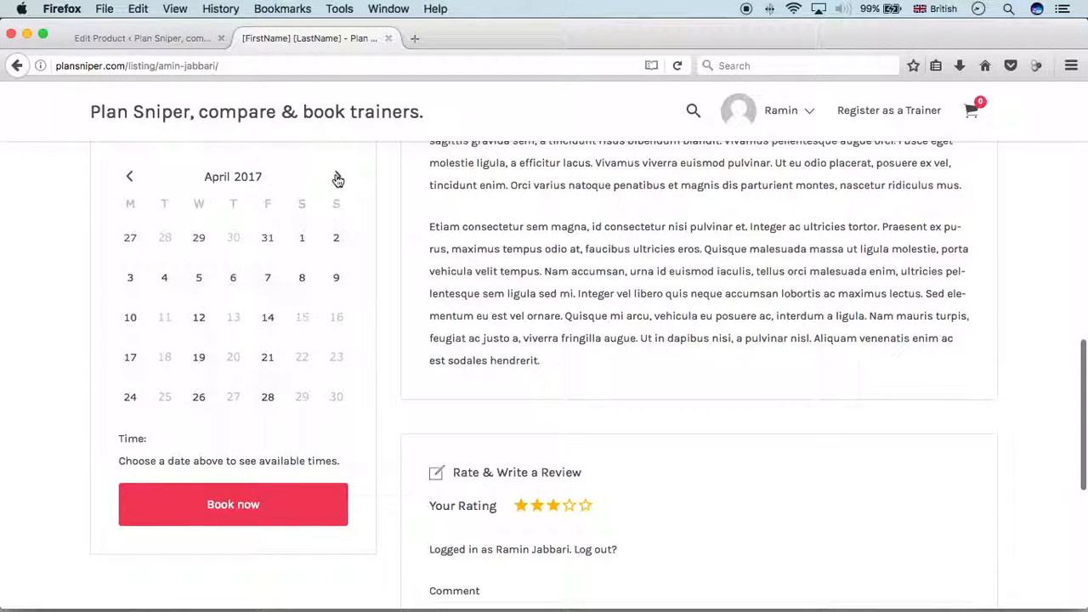
left_click(200, 280)
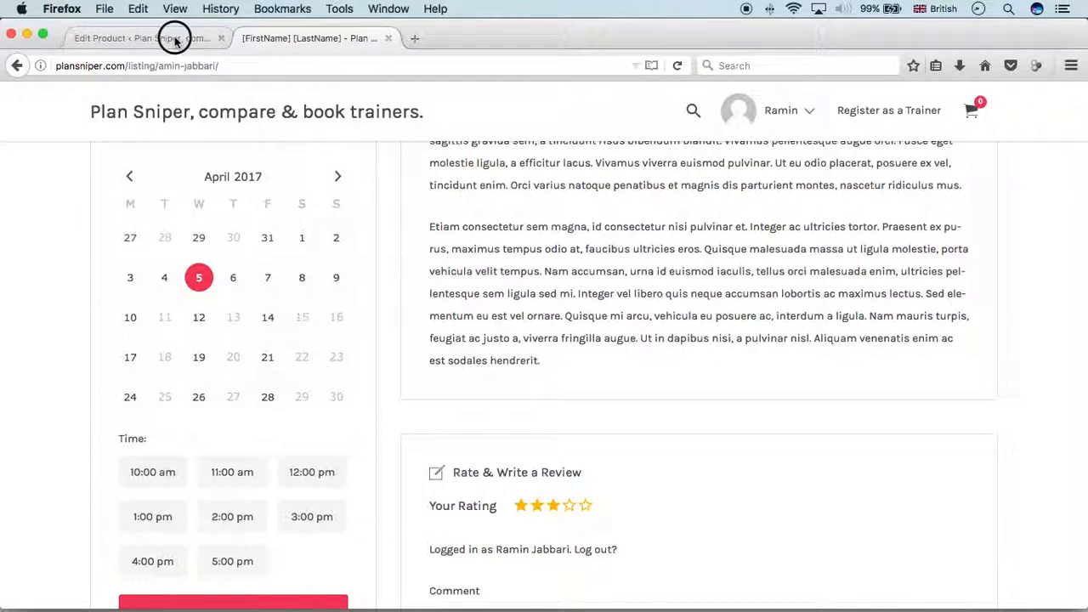
left_click(170, 37)
Lower the April date-range rule's priority to 9 and update the product
scroll(587, 332, "down", 15)
scroll(596, 360, "down", 5)
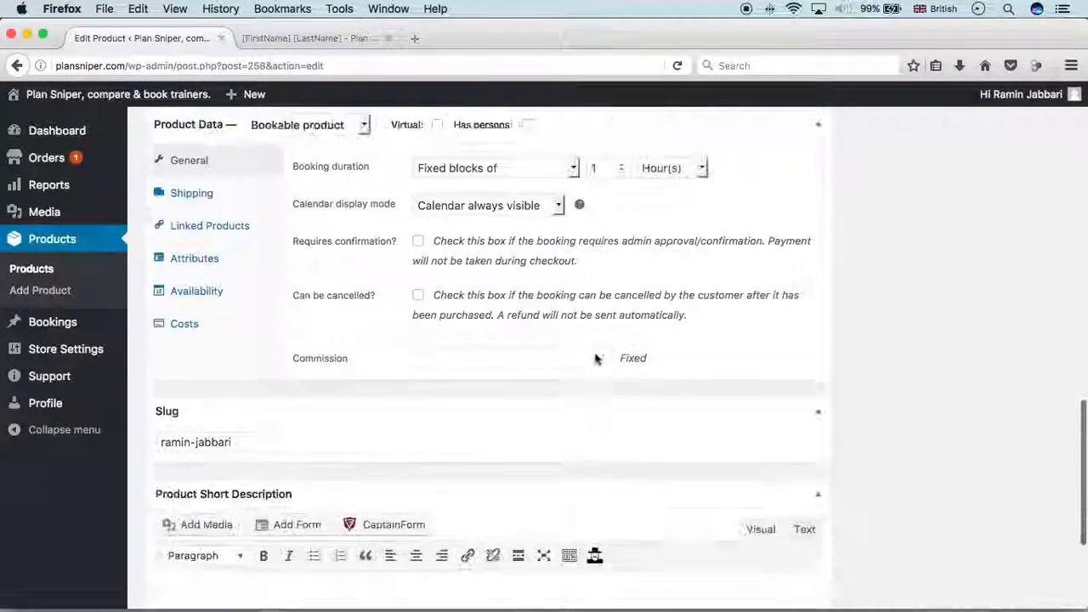
left_click(200, 271)
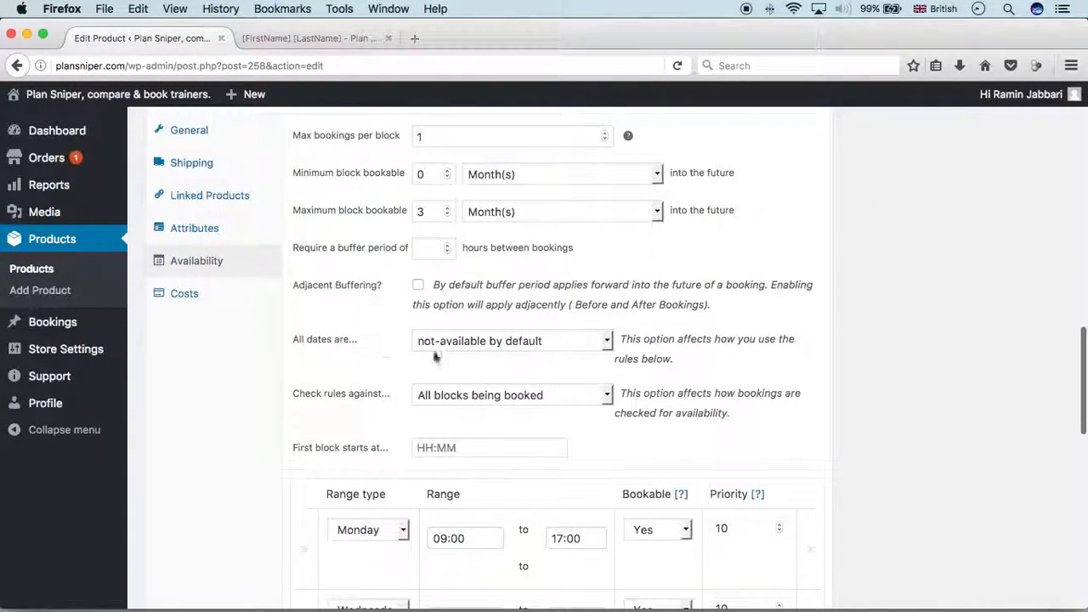
scroll(585, 400, "up", 1)
scroll(587, 398, "down", 8)
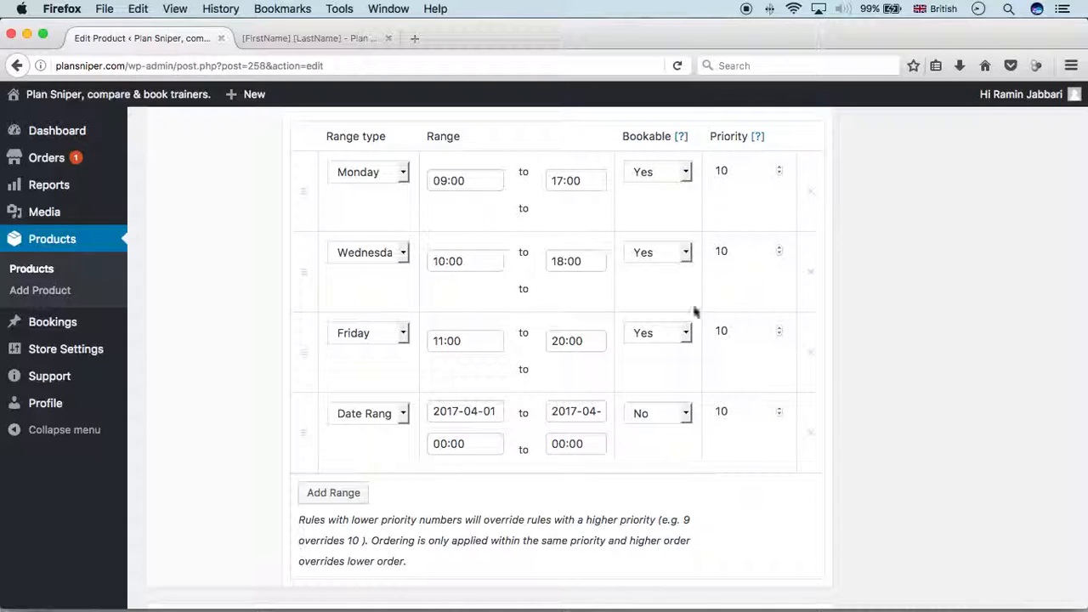
left_click_drag(313, 524, 583, 539)
left_click(583, 539)
left_click(779, 415)
scroll(988, 348, "up", 15)
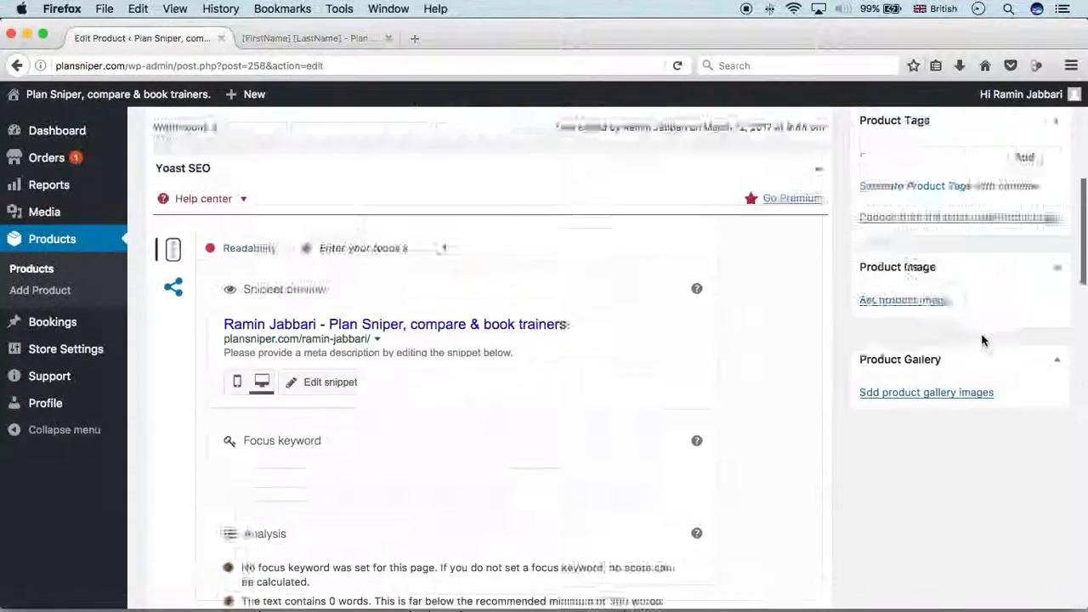
left_click(1037, 299)
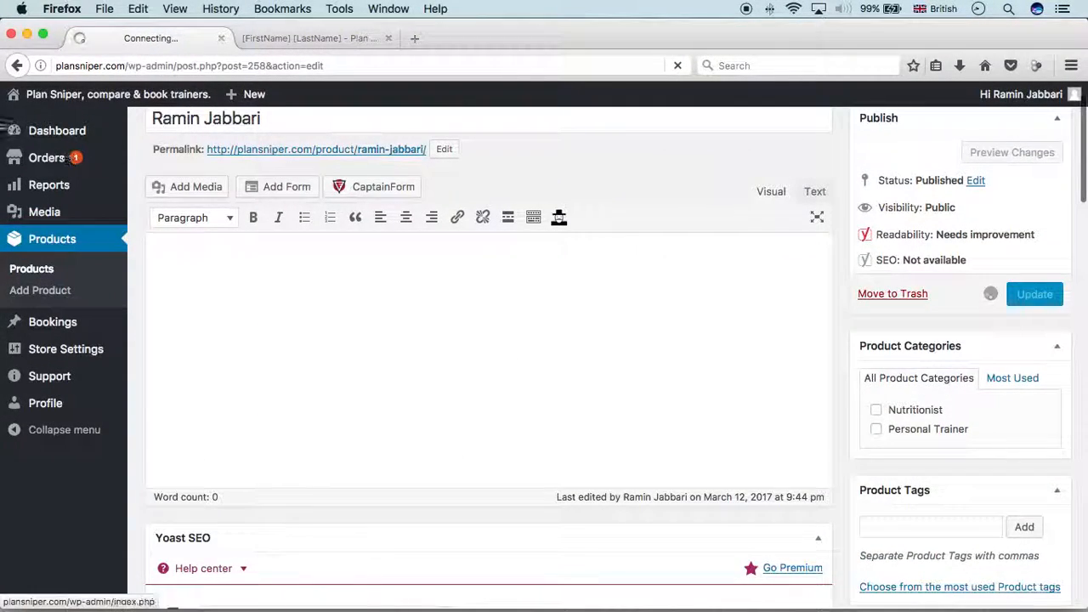
Reload the trainer's listing and check availability on 1, 8, 7 and 6 April
left_click(293, 38)
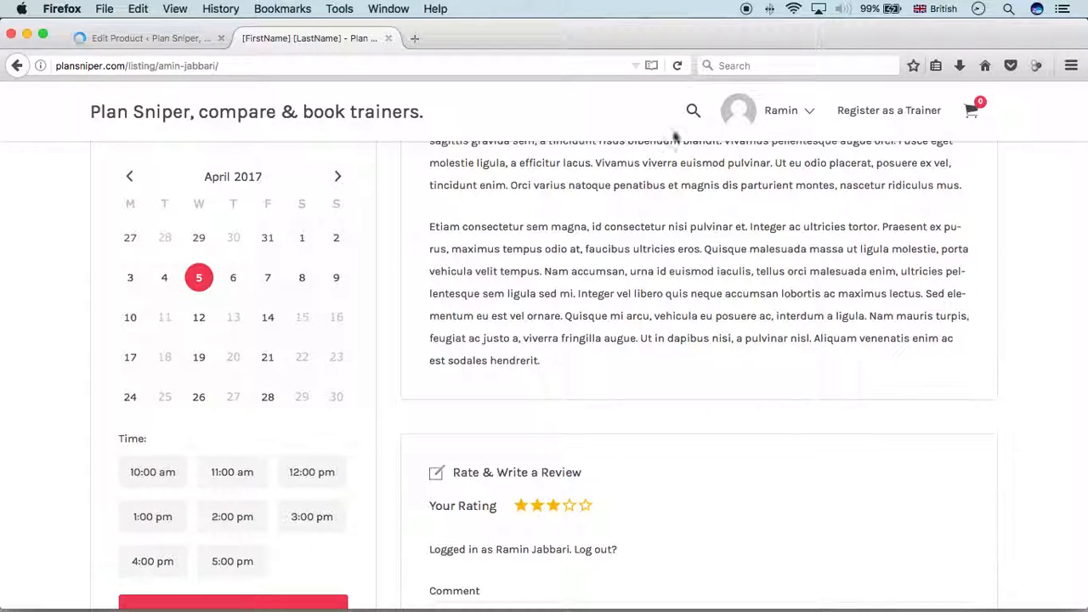
key("super+r")
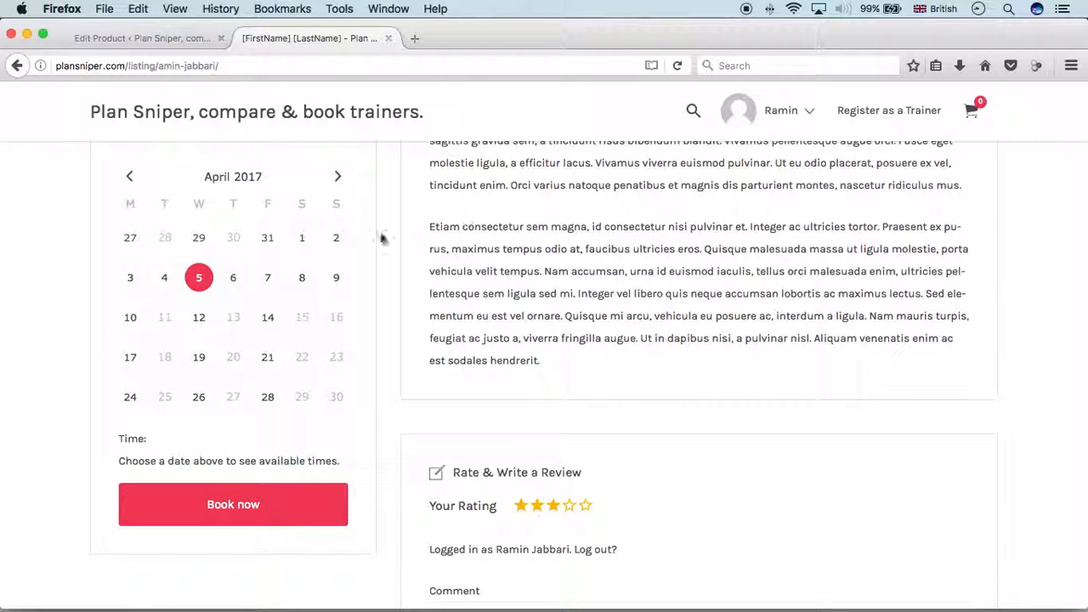
left_click(308, 243)
left_click(303, 278)
left_click(269, 279)
left_click(233, 279)
Check 5, 4 and 3 April, find no available blocks, and return to Edit Product
left_click(197, 280)
left_click(162, 283)
left_click(132, 282)
left_click(200, 281)
left_click(166, 281)
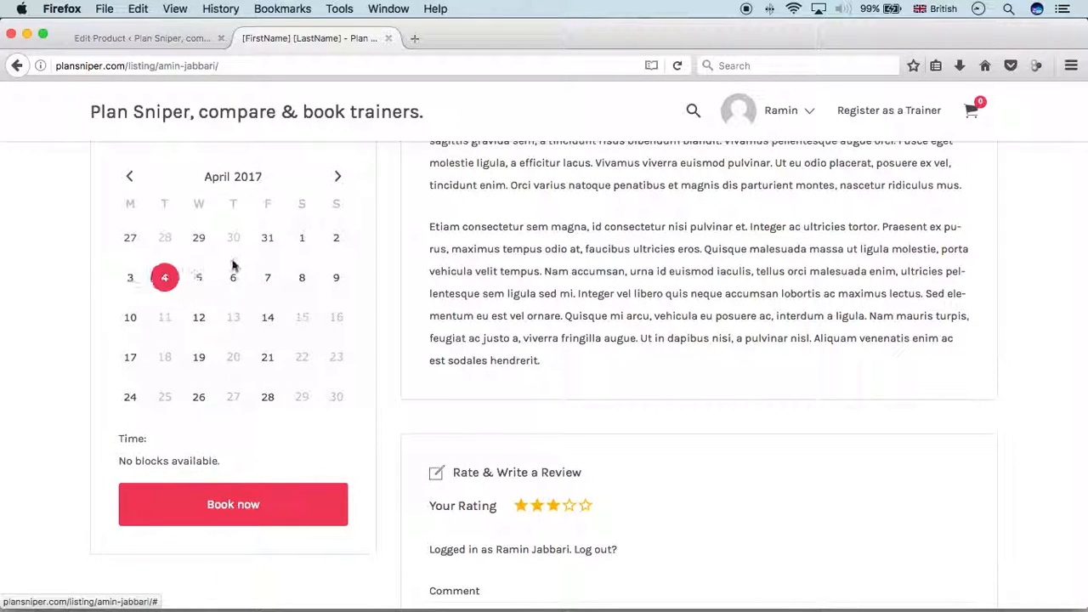
left_click(169, 41)
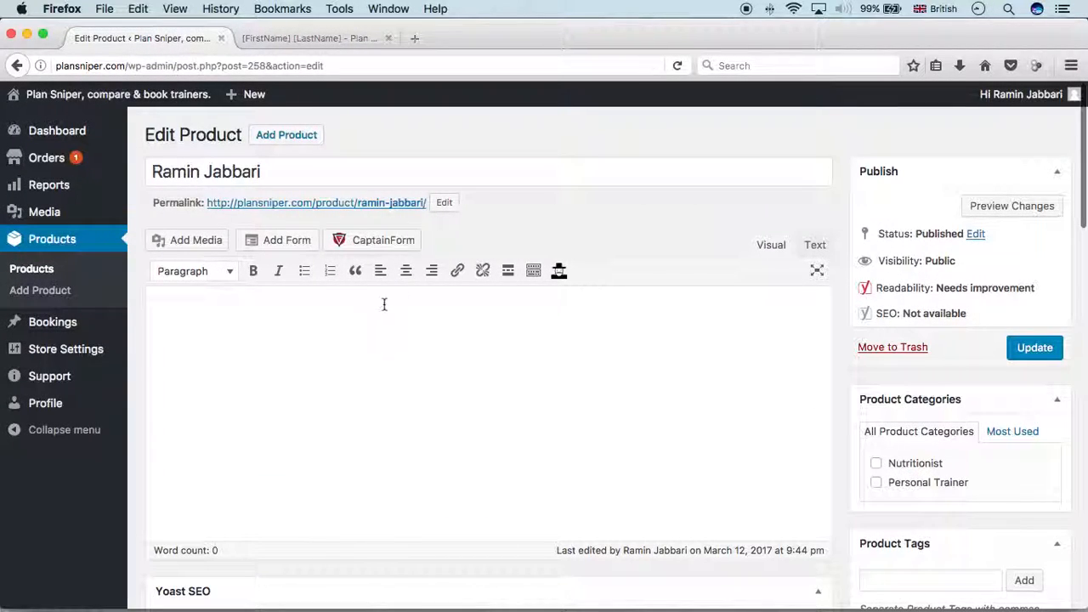
Show the product's Availability settings and bring the availability rules into view
scroll(514, 345, "down", 5)
scroll(513, 344, "down", 10)
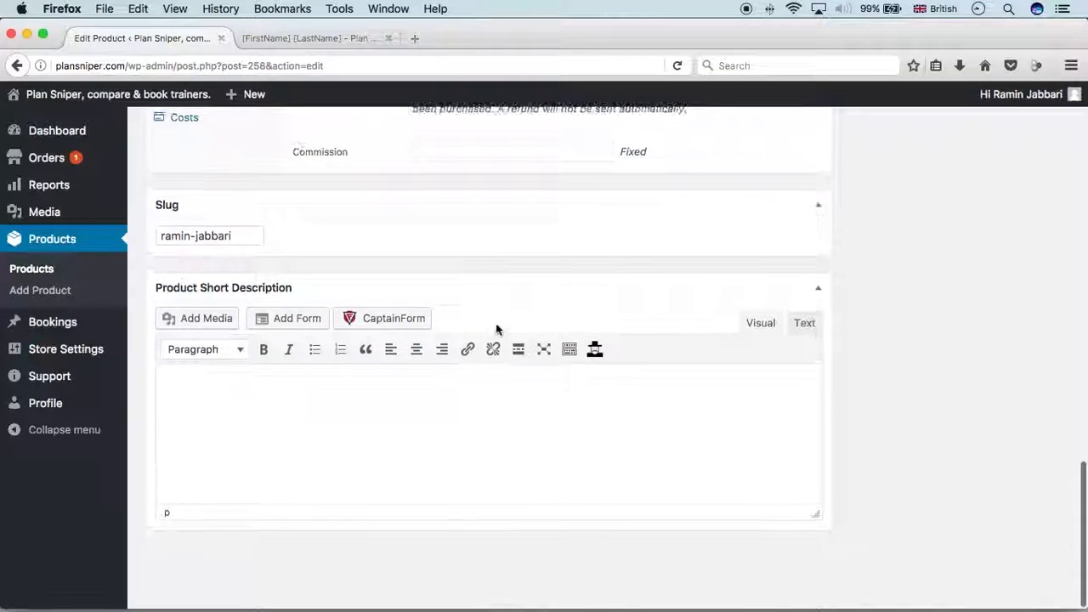
scroll(498, 329, "up", 3)
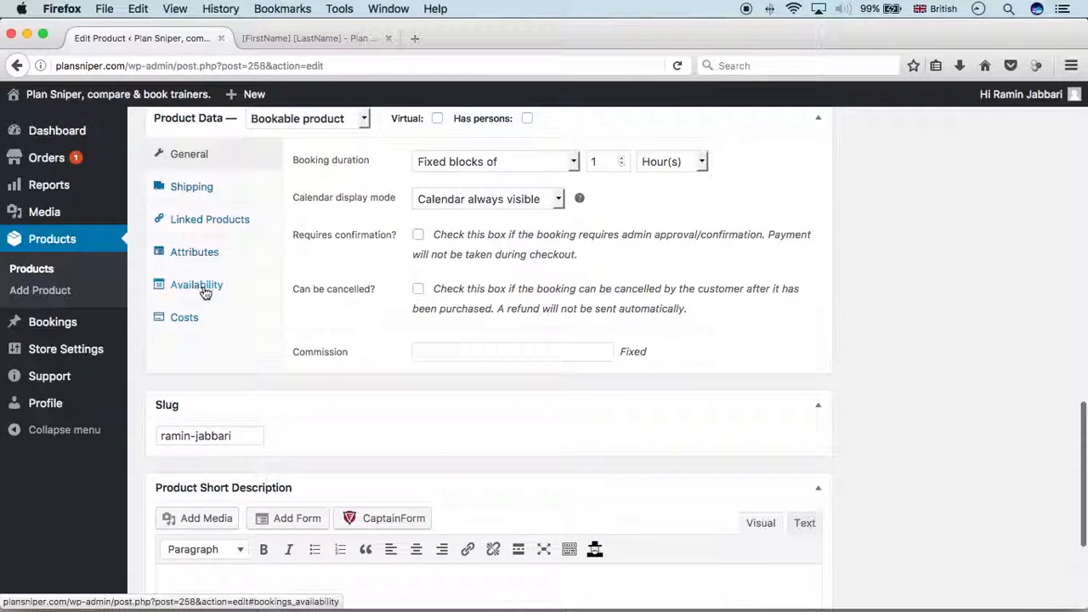
left_click(196, 285)
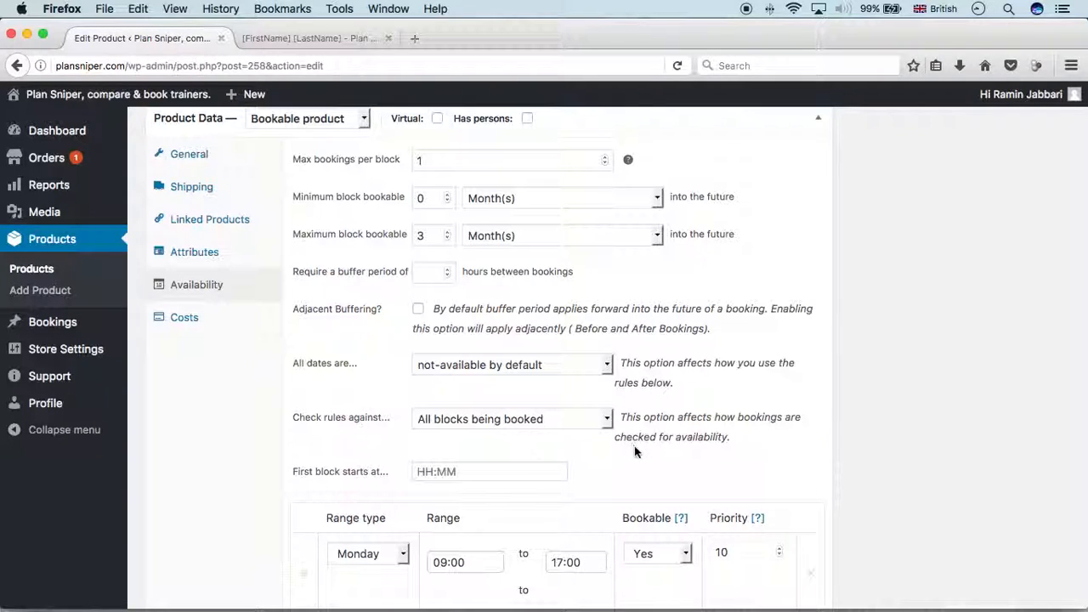
scroll(634, 451, "down", 6)
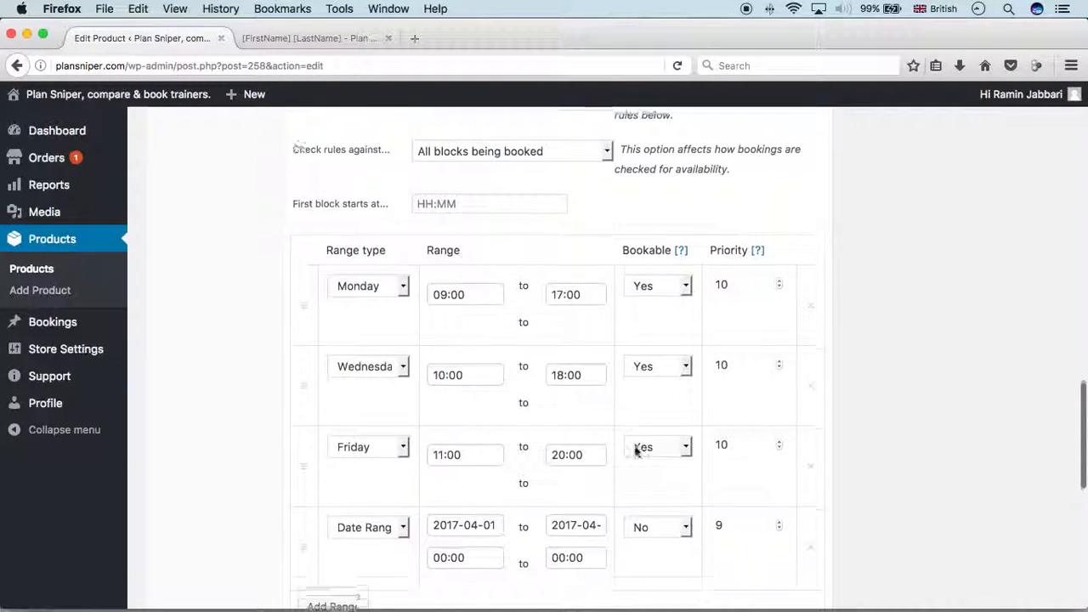
scroll(636, 451, "down", 3)
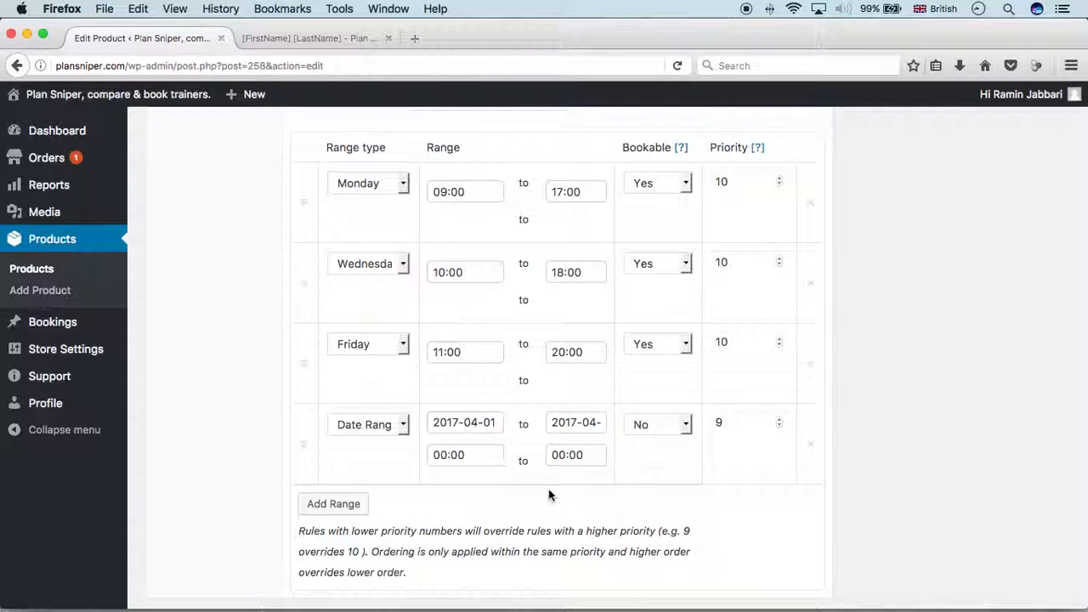
Clear the hour from the April date-range rule's start time, leaving ':00'
left_click(444, 455)
key("BackSpace")
key("BackSpace")
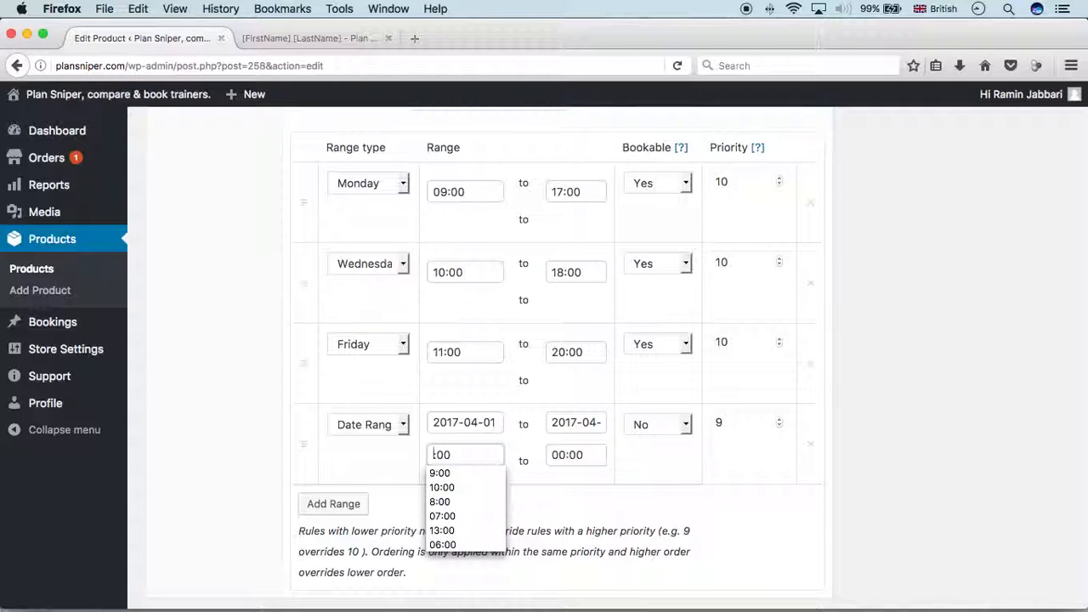
type("16")
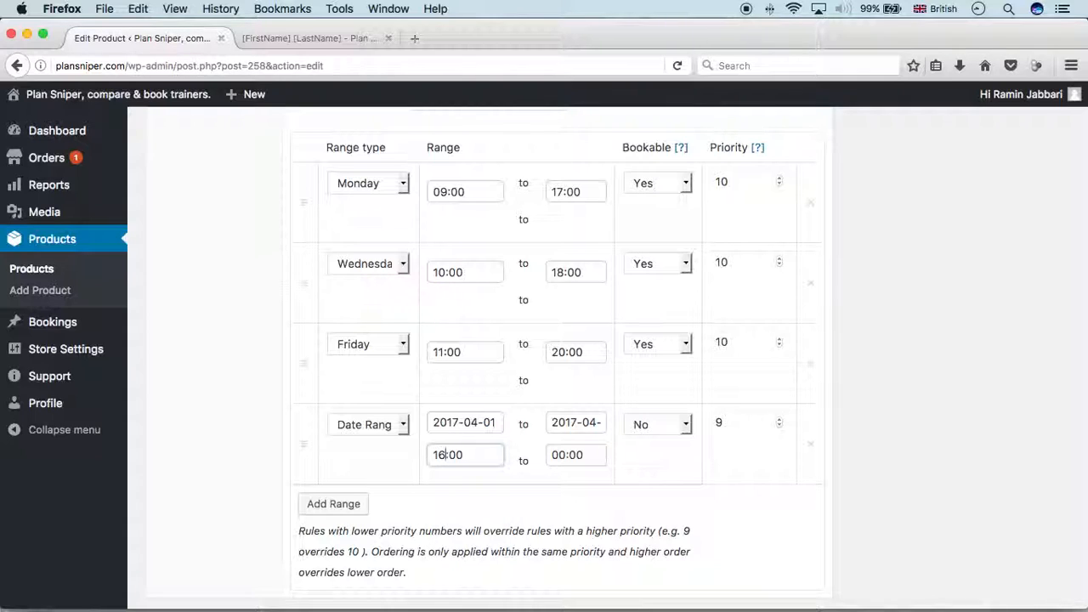
key("BackSpace")
key("BackSpace")
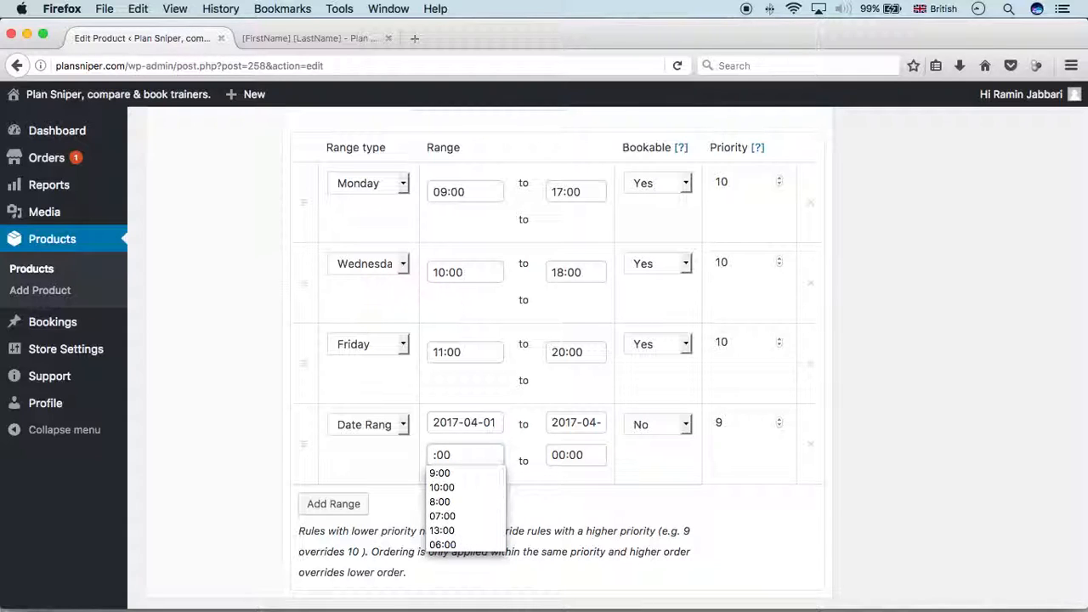
key("Down")
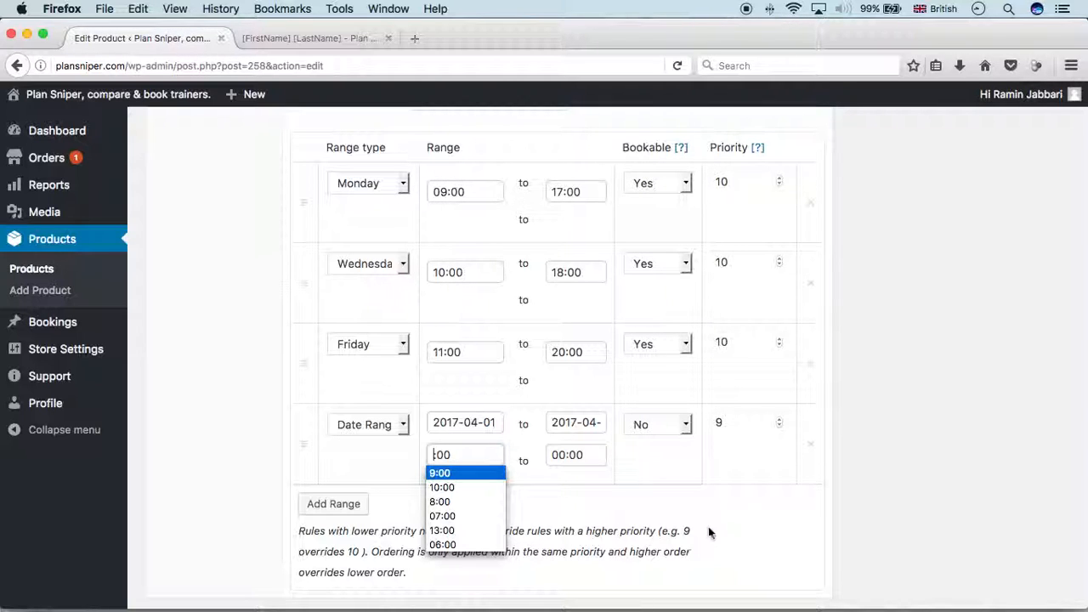
key("Escape")
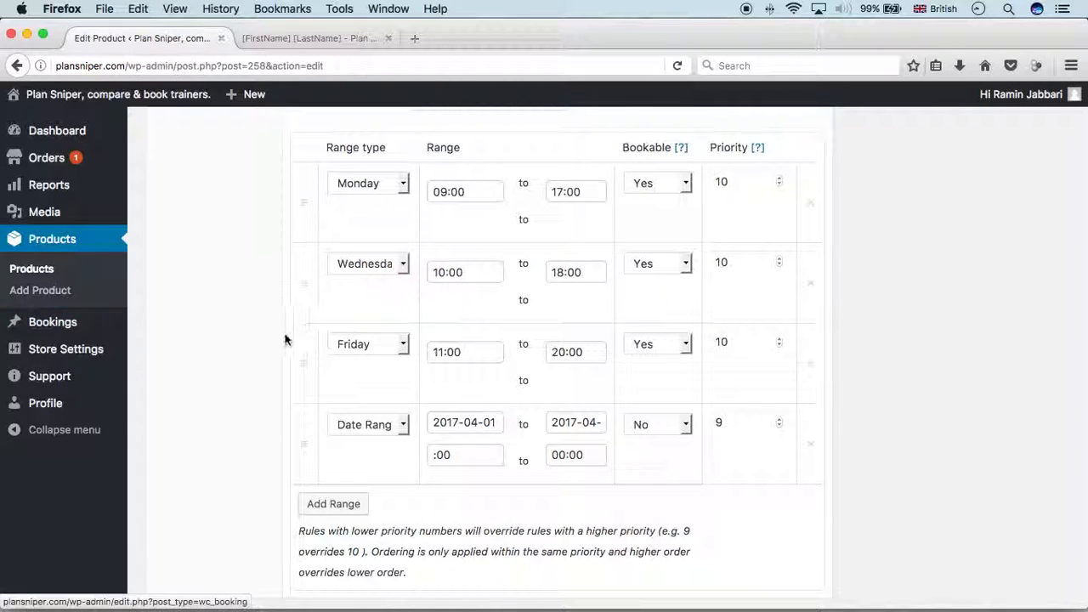
scroll(280, 350, "down", 3)
scroll(274, 347, "down", 3)
scroll(272, 340, "up", 10)
scroll(272, 340, "up", 4)
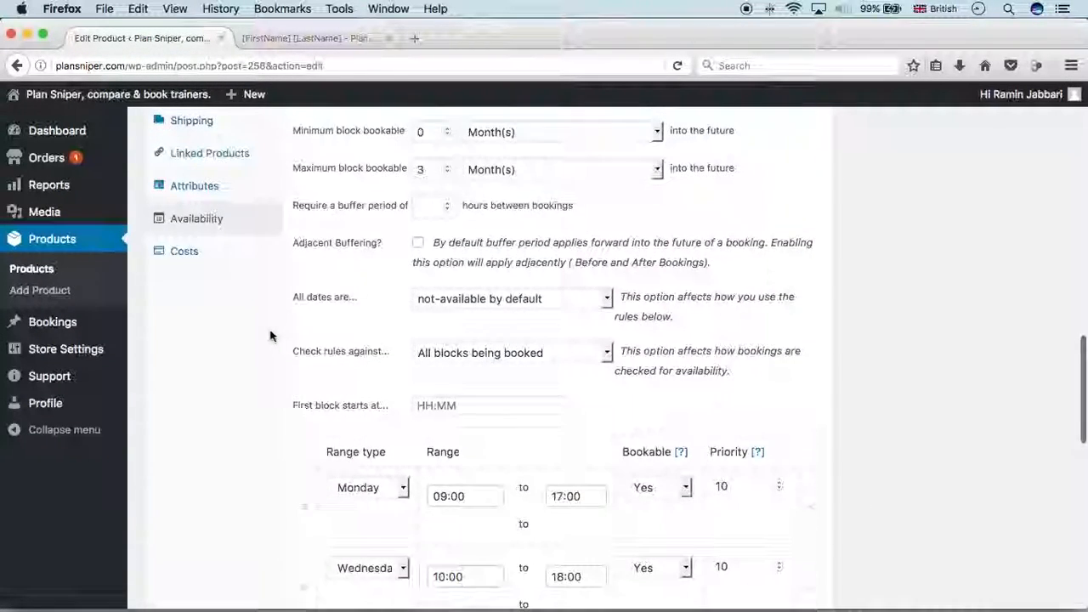
Change the block cost from 20 to 25 under Costs and update the product
left_click(189, 300)
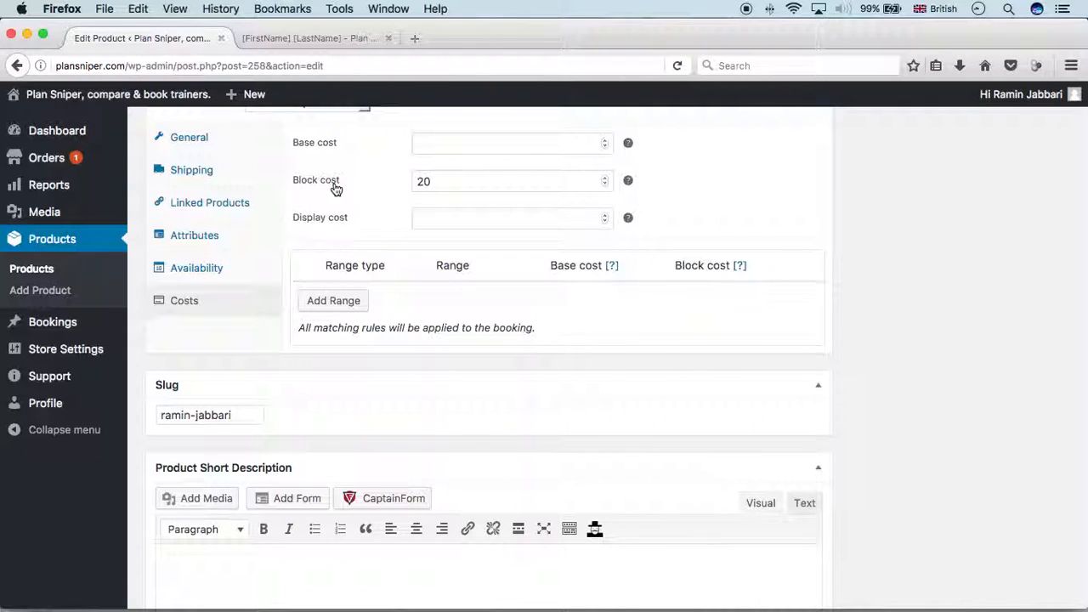
double_click(405, 183)
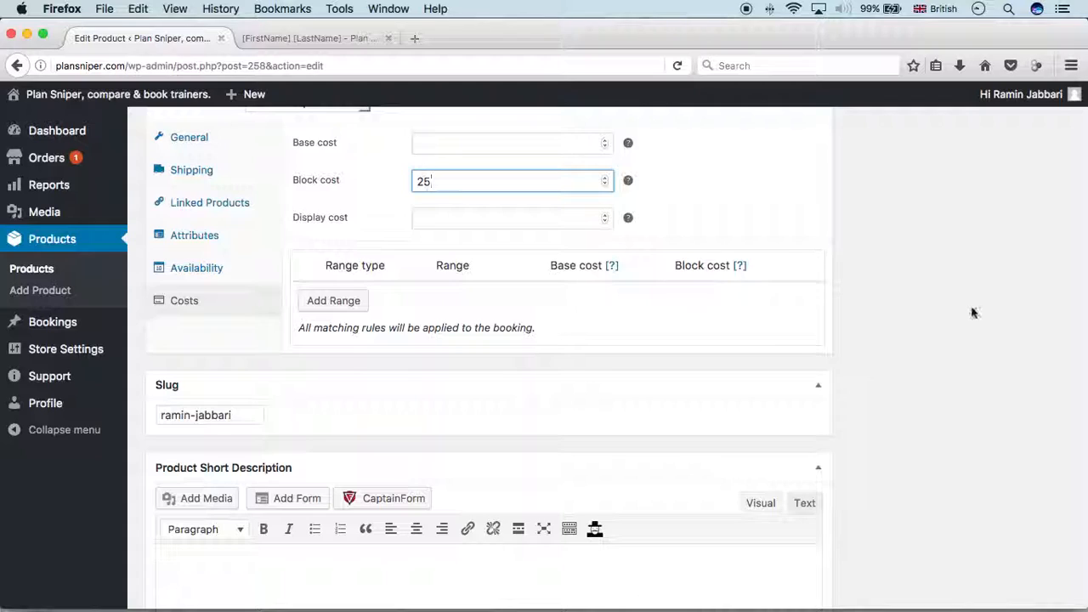
scroll(971, 306, "down", 2)
scroll(971, 306, "up", 15)
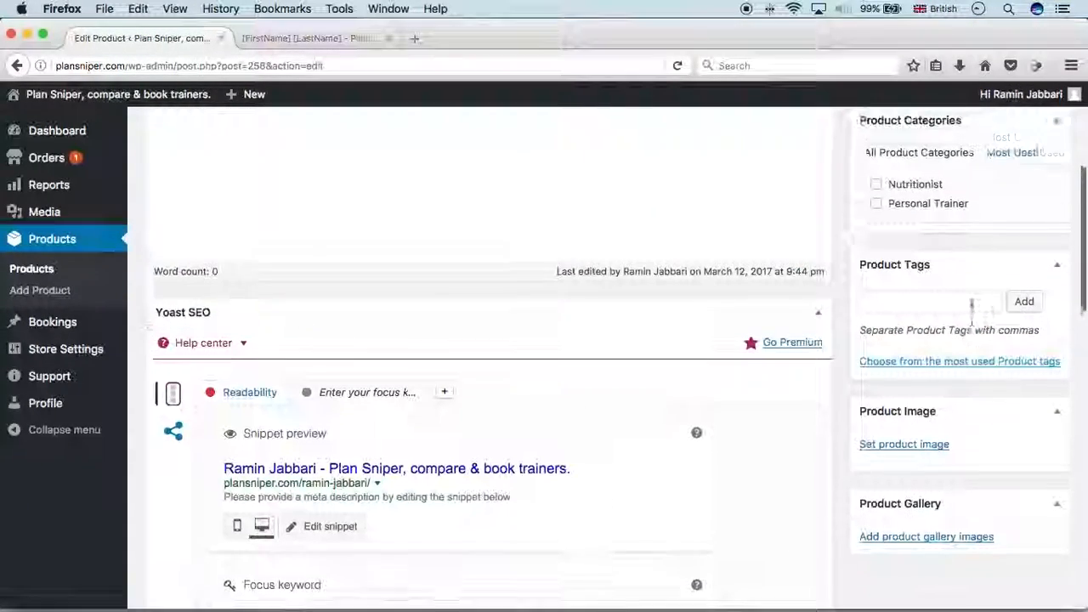
scroll(971, 305, "up", 5)
left_click(1031, 286)
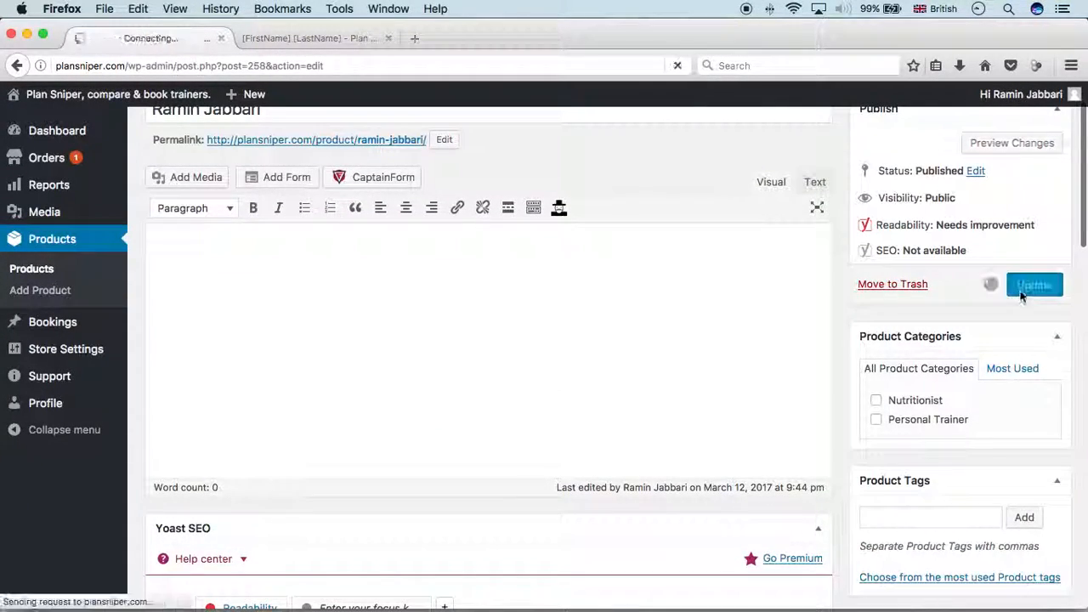
Reload the trainer's listing and select Friday 31 March on the booking calendar
left_click(290, 35)
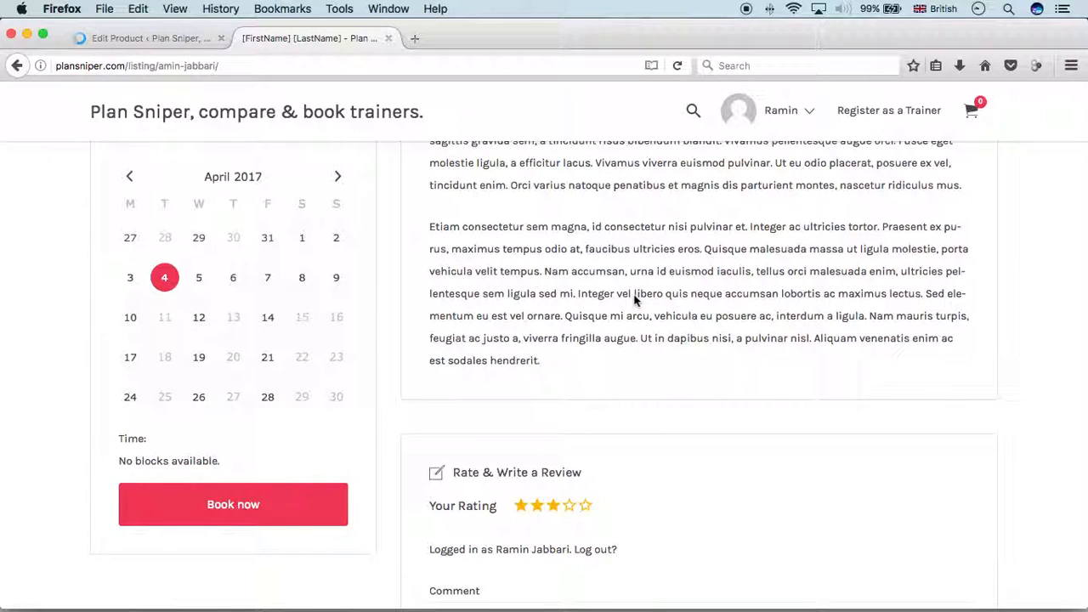
key("super+r")
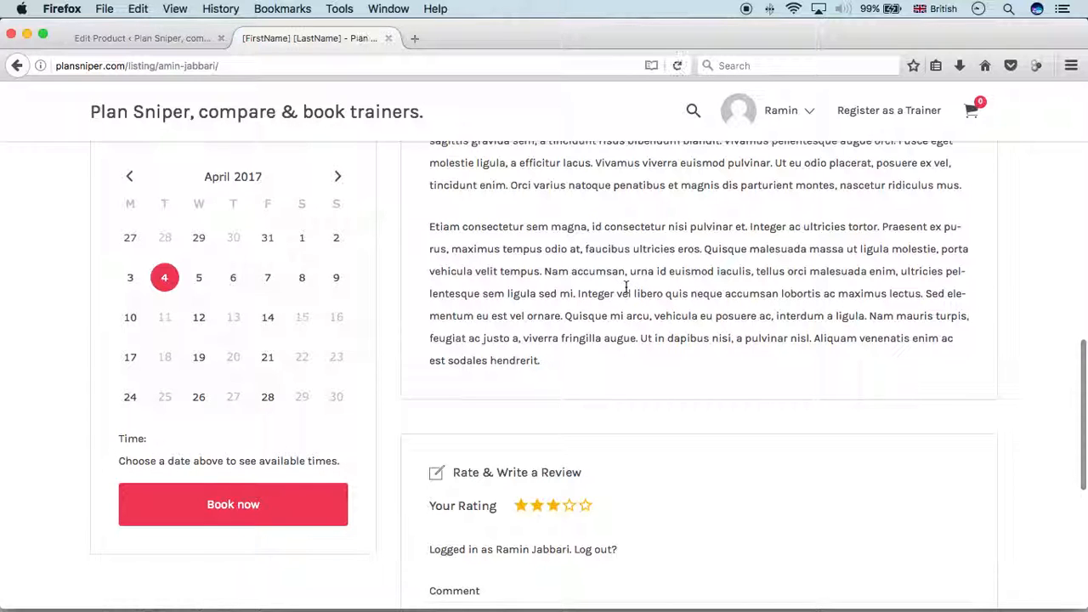
scroll(479, 309, "down", 1)
scroll(477, 307, "up", 4)
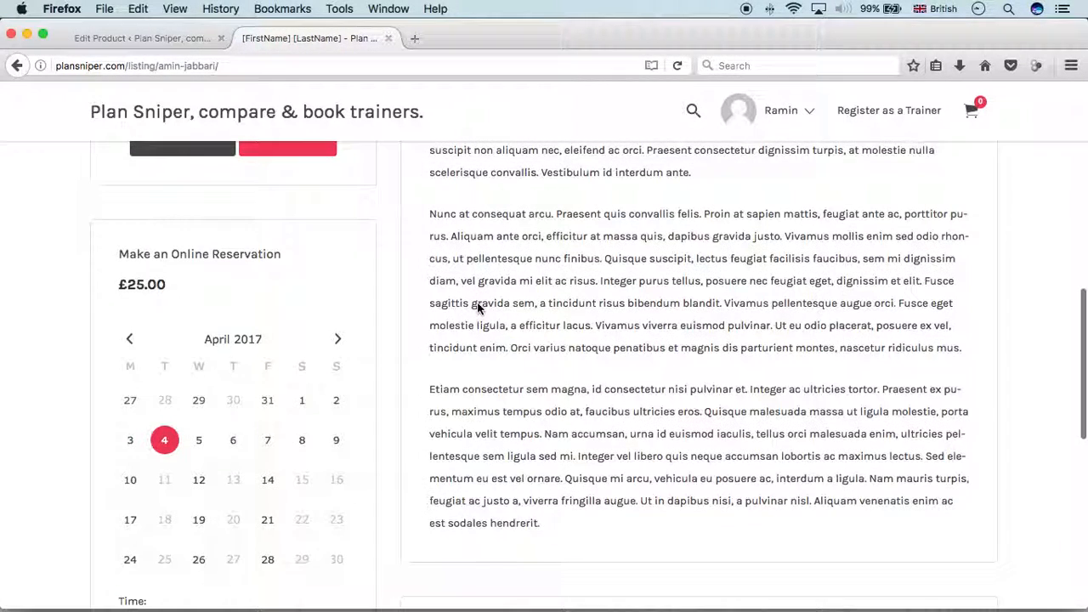
left_click(264, 401)
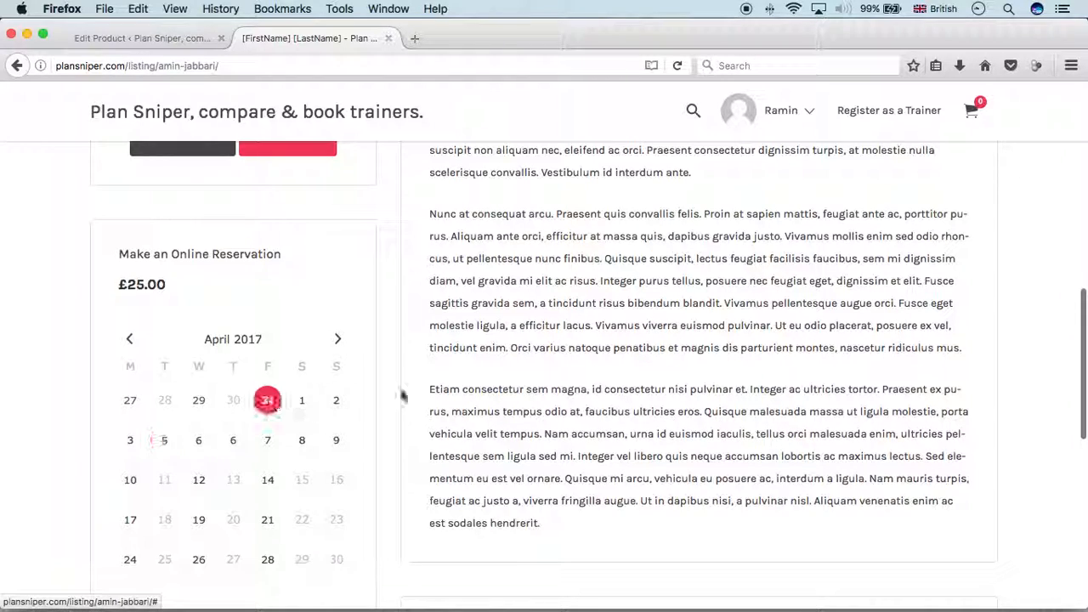
Confirm the booking is priced at £25.00 with slots from 11:00 am to 4:00 pm
scroll(534, 359, "down", 2)
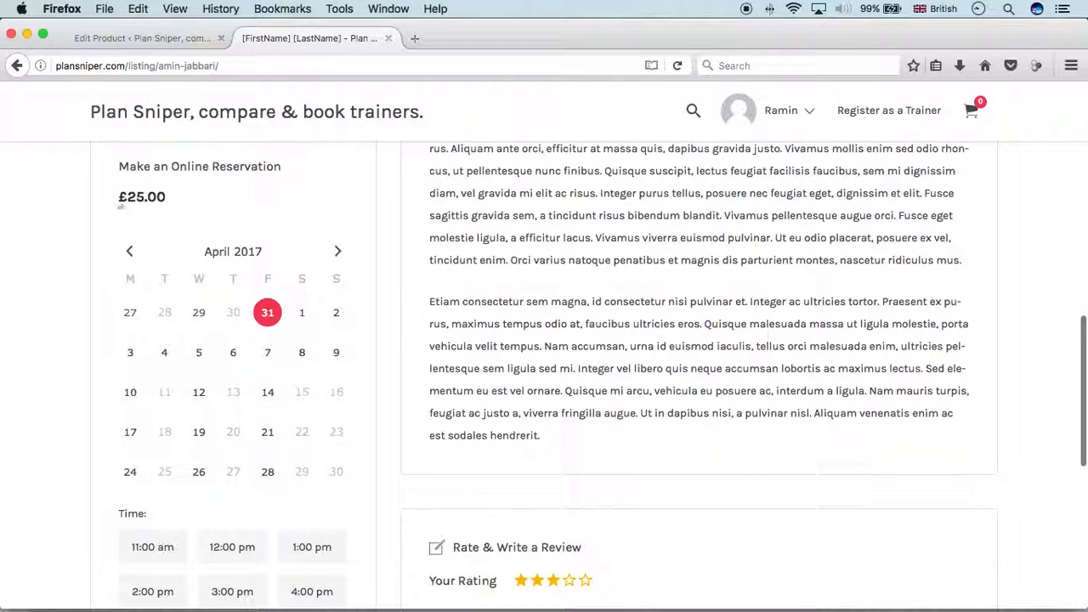
left_click_drag(127, 199, 169, 197)
left_click(170, 223)
scroll(170, 223, "down", 1)
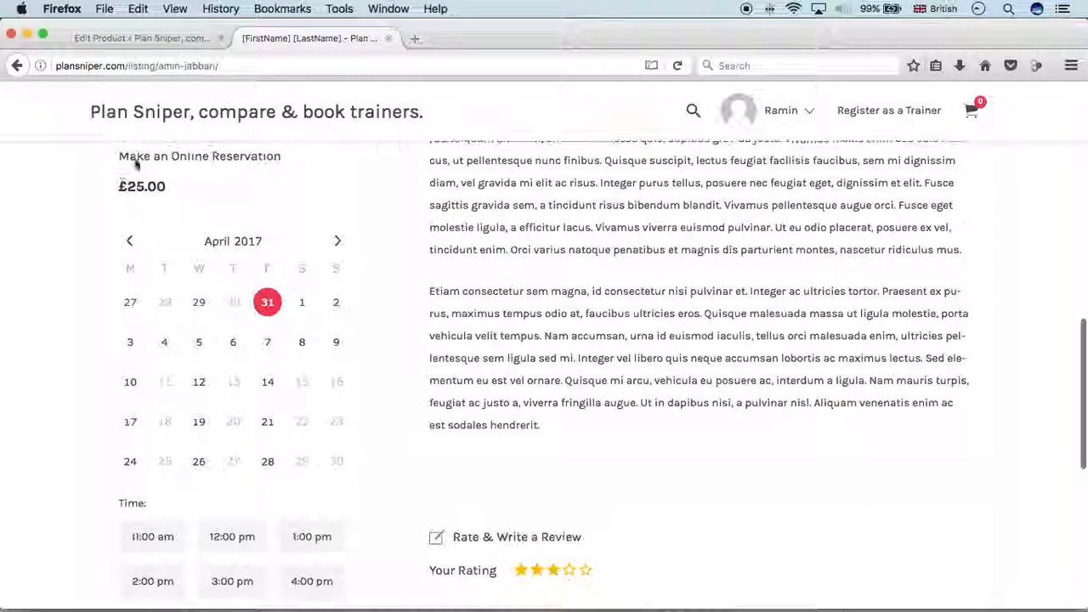
left_click(165, 37)
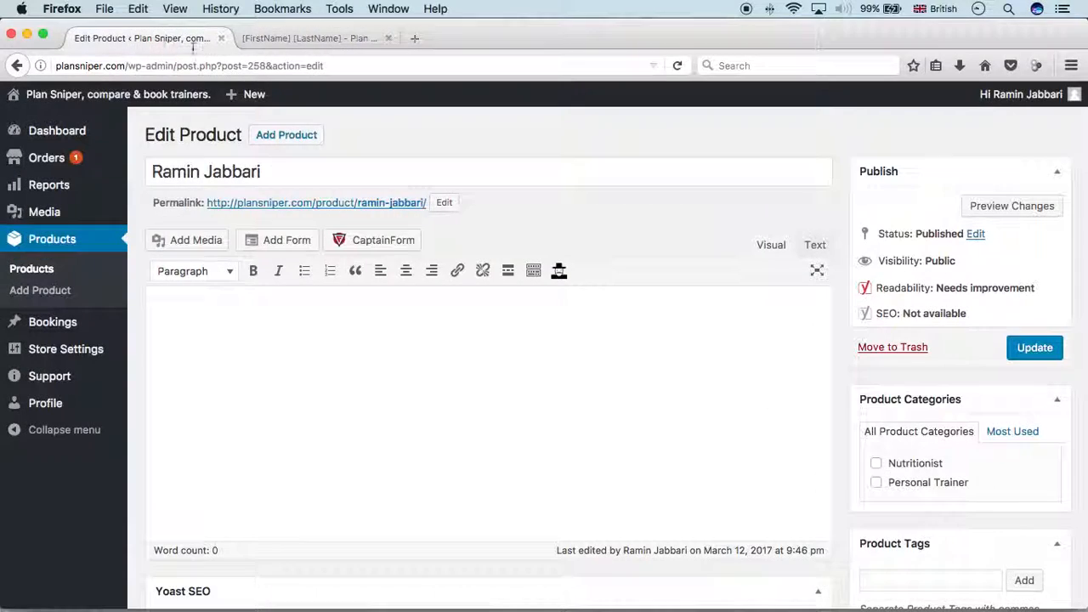
scroll(474, 288, "down", 10)
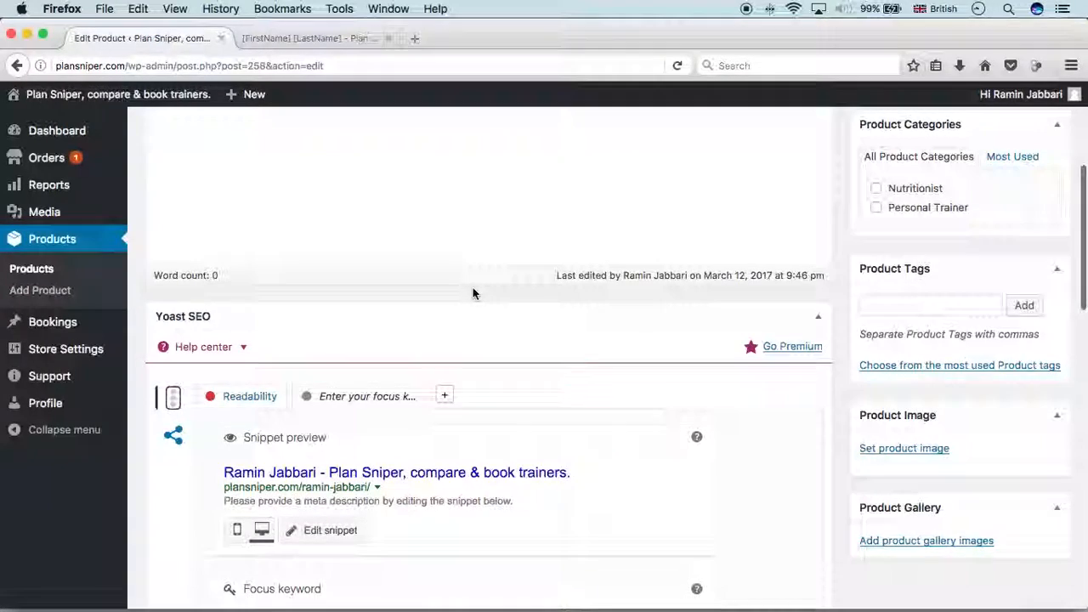
scroll(474, 292, "down", 4)
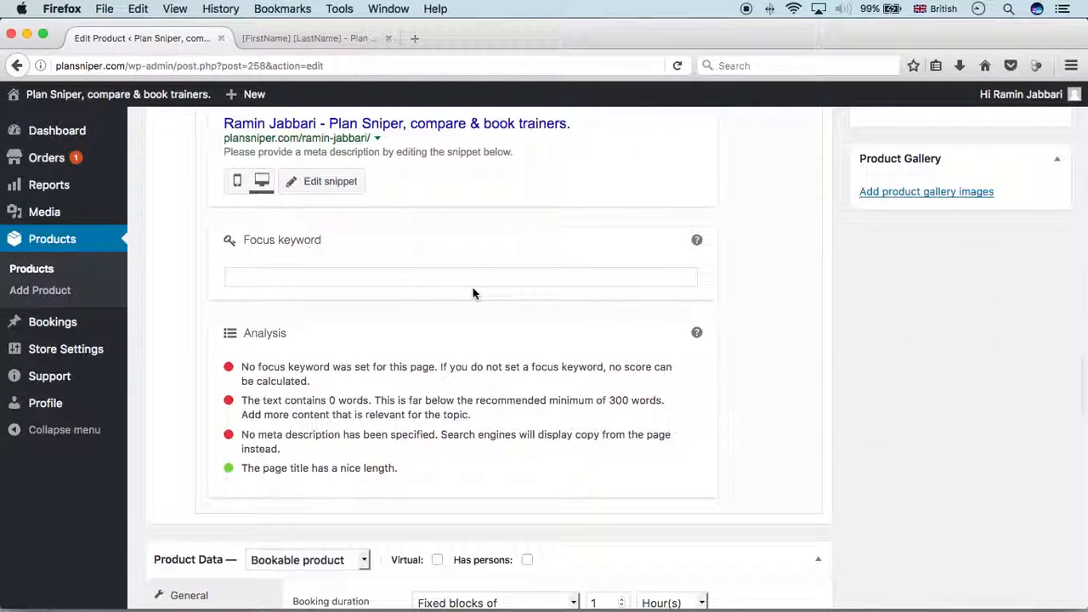
left_click(310, 37)
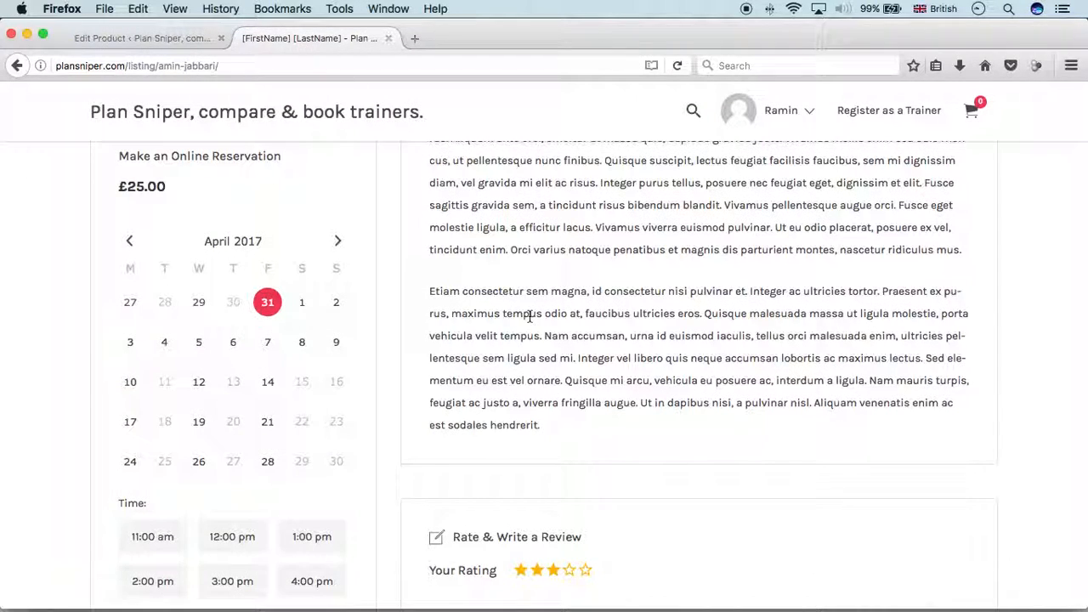